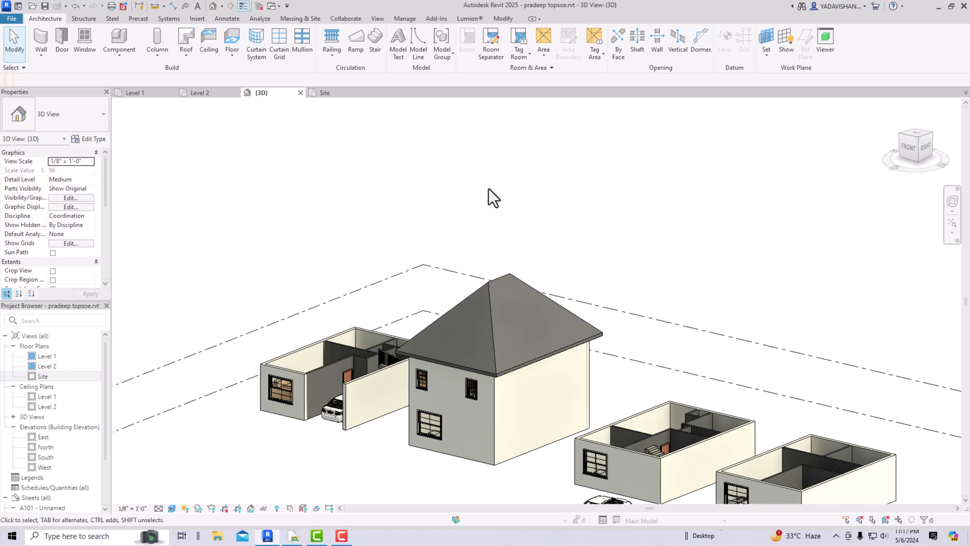
Orbit and zoom the 3D house model to an angled top-front view.
scroll(693, 235, "up", 3)
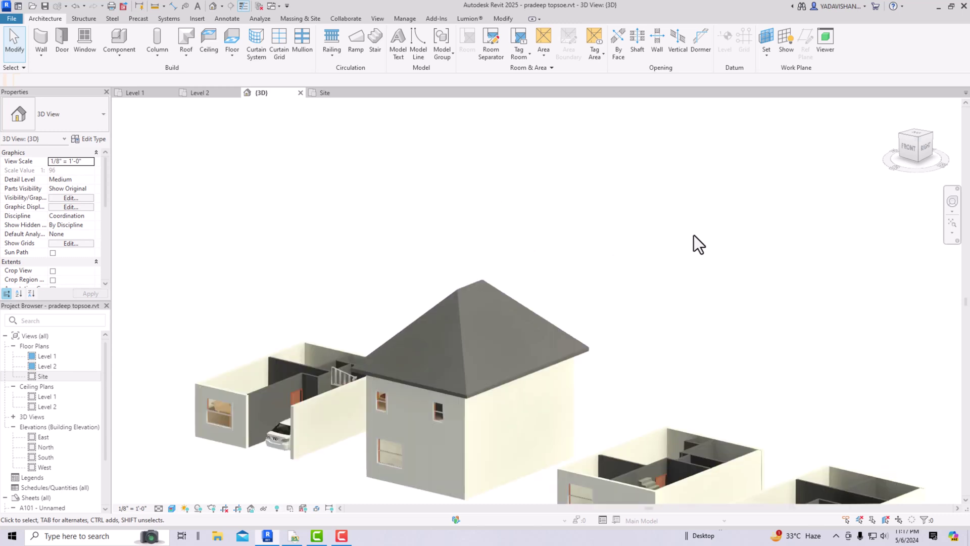
scroll(556, 223, "down", 3)
scroll(403, 446, "up", 2)
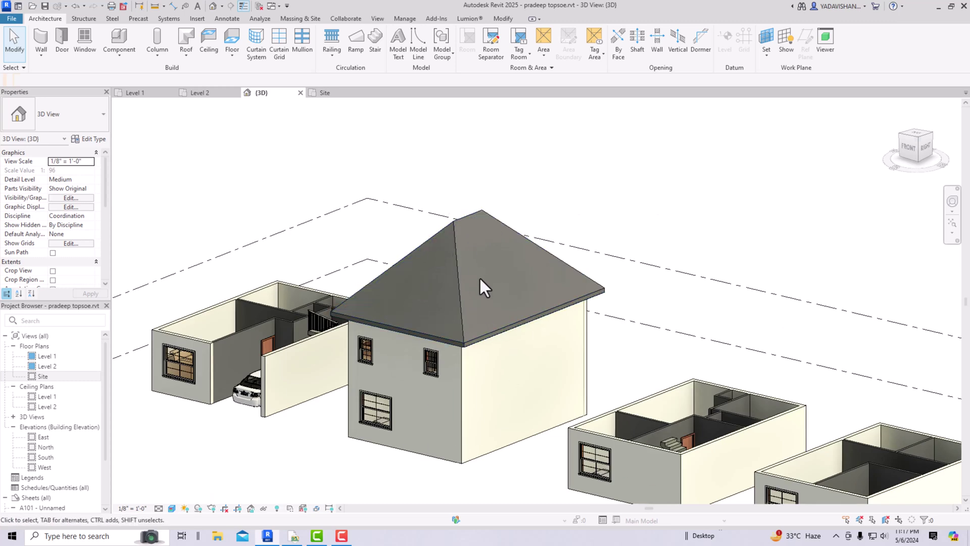
left_click(919, 144)
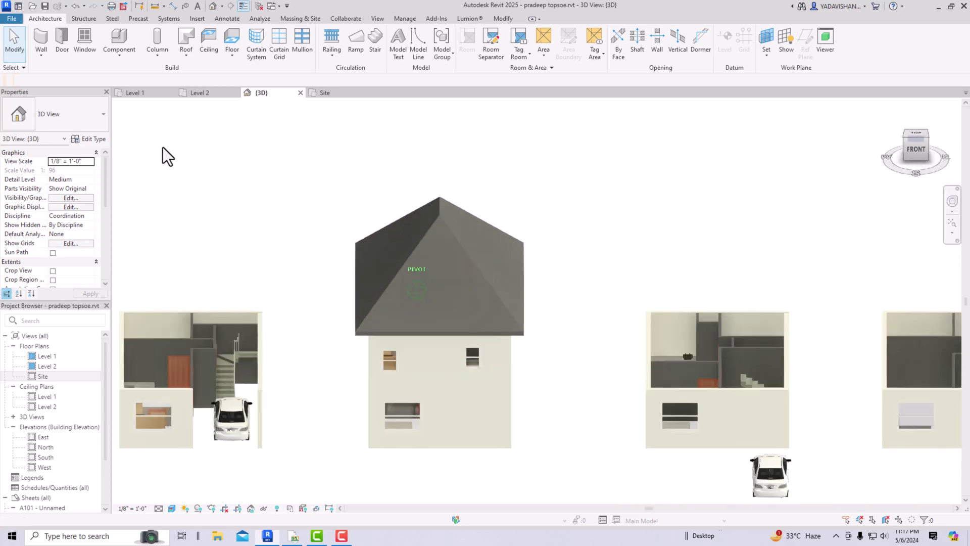
scroll(416, 253, "up", 1)
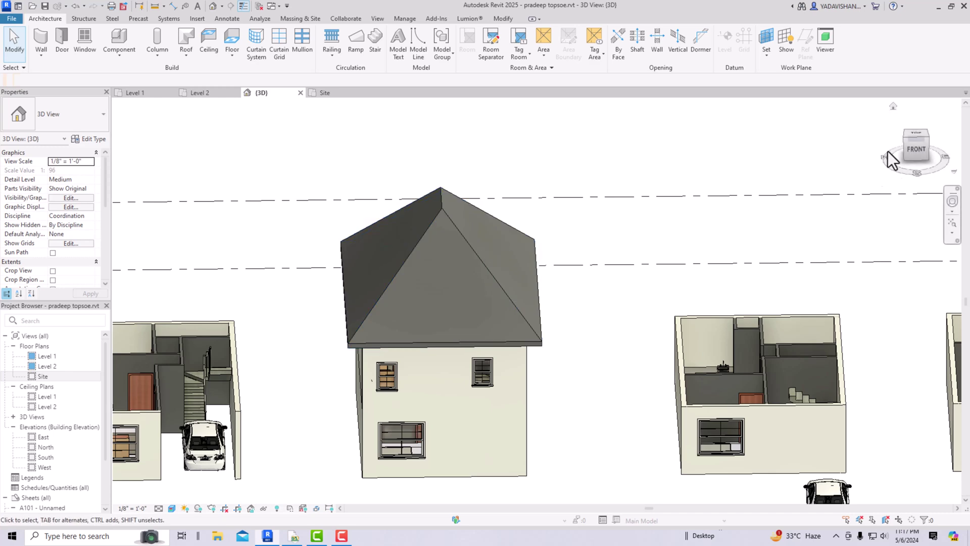
left_click_drag(920, 141, 815, 145)
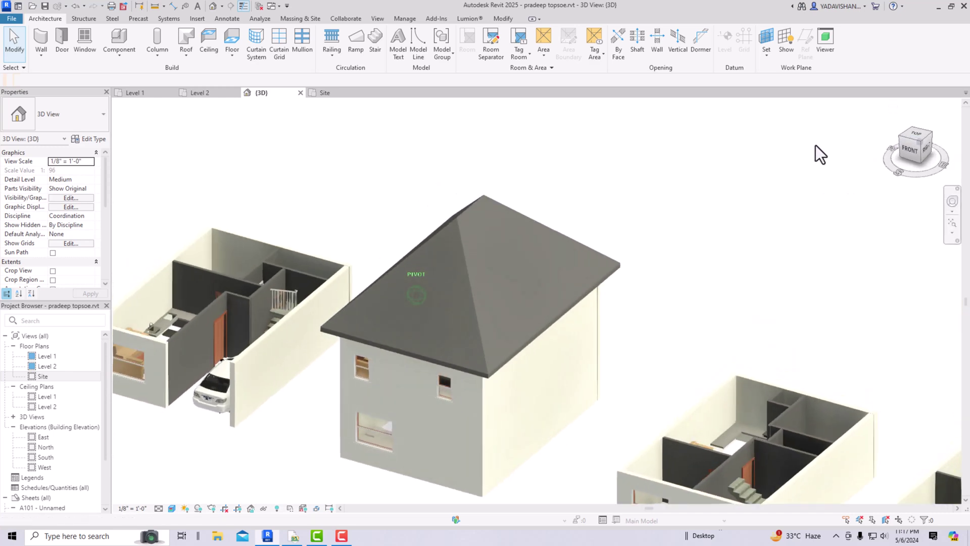
Open the Level 2 floor plan and start placing Generic - 5" walls.
double_click(47, 367)
scroll(420, 392, "down", 5)
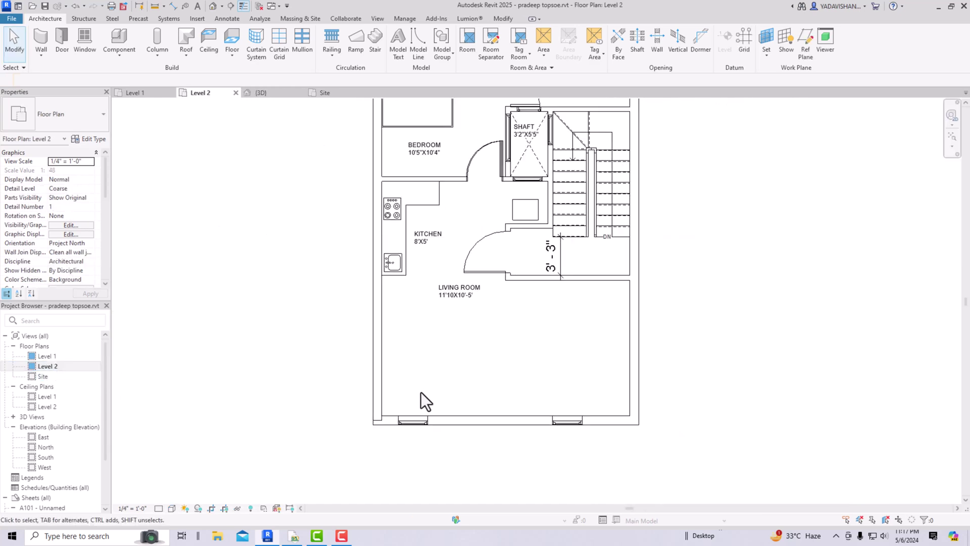
scroll(536, 217, "up", 4)
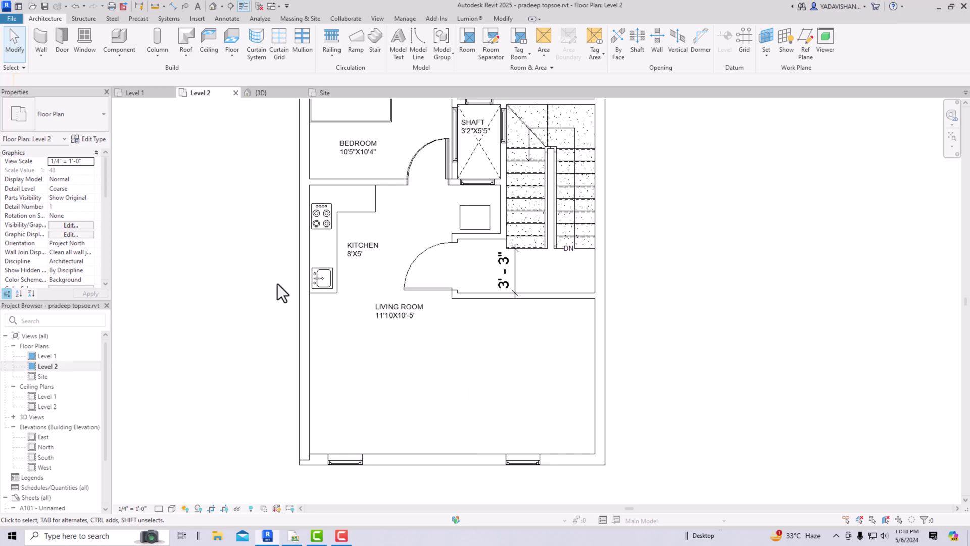
left_click(39, 56)
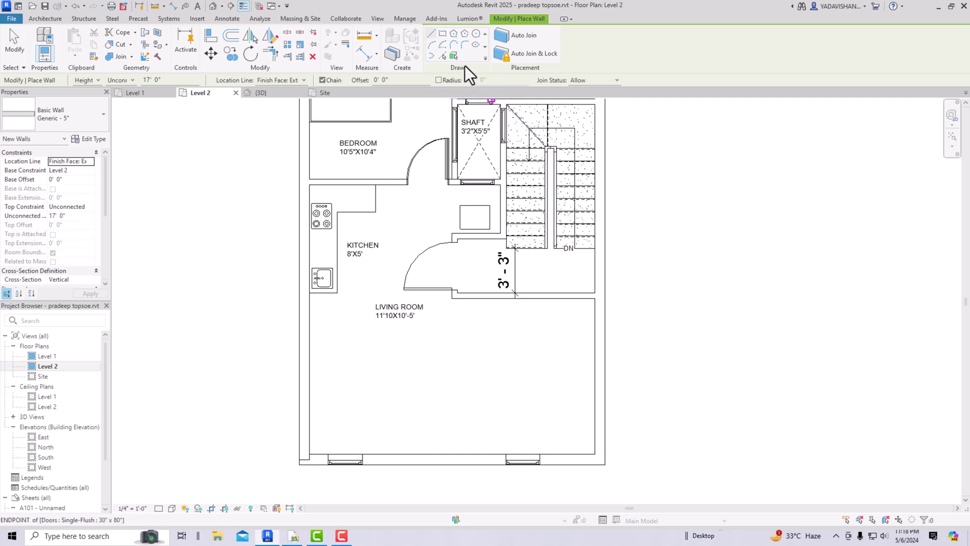
Draw three Generic - 5" walls forming a U (left, bottom, right) in the living room.
left_click(417, 388)
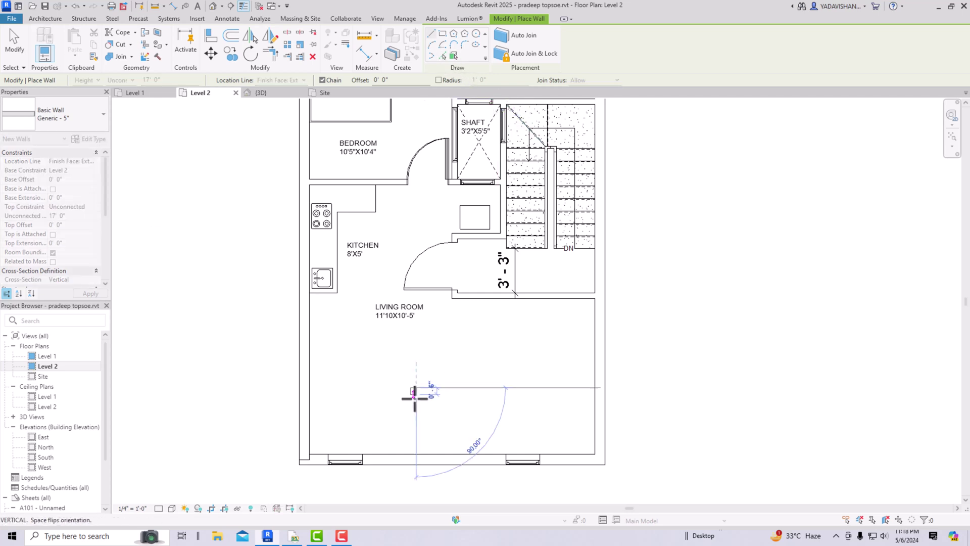
left_click(414, 443)
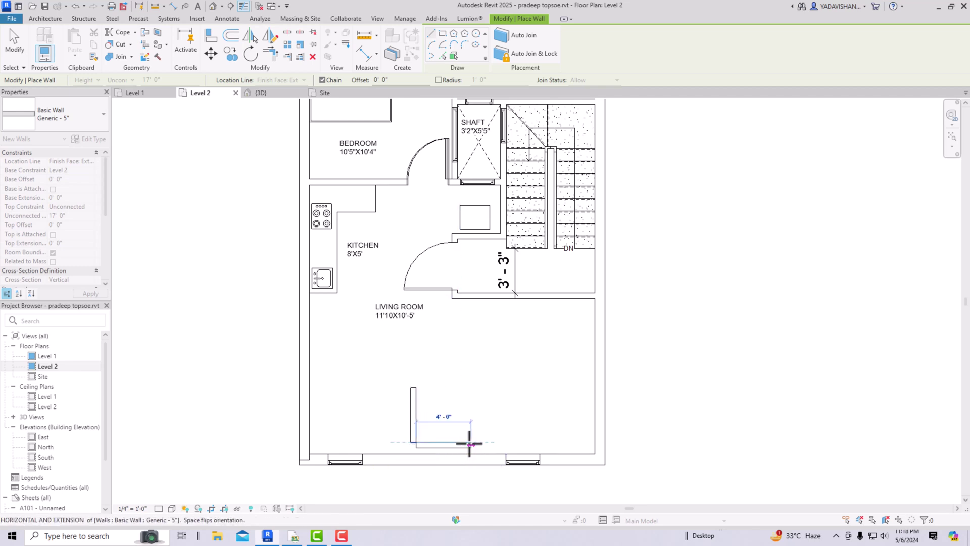
left_click(478, 443)
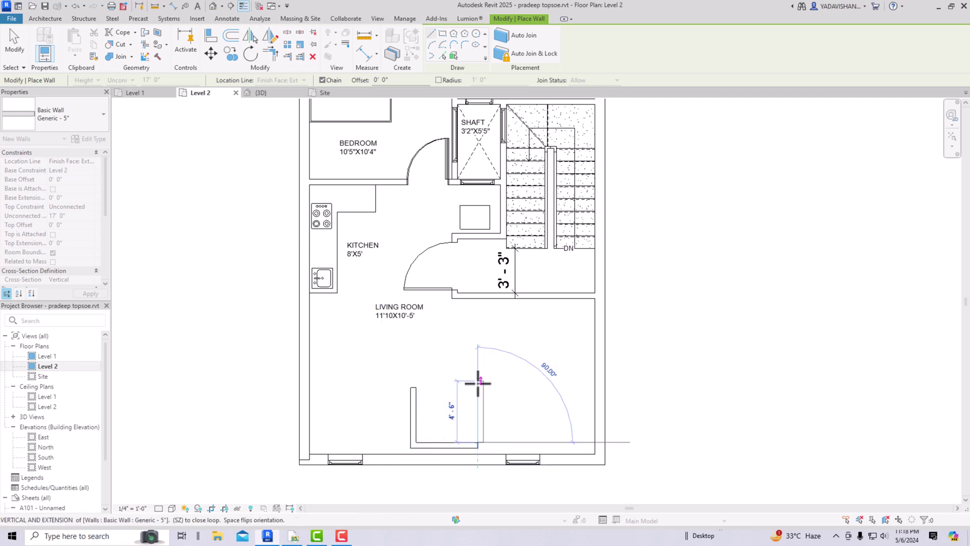
left_click(477, 387)
key("Escape")
key("Escape")
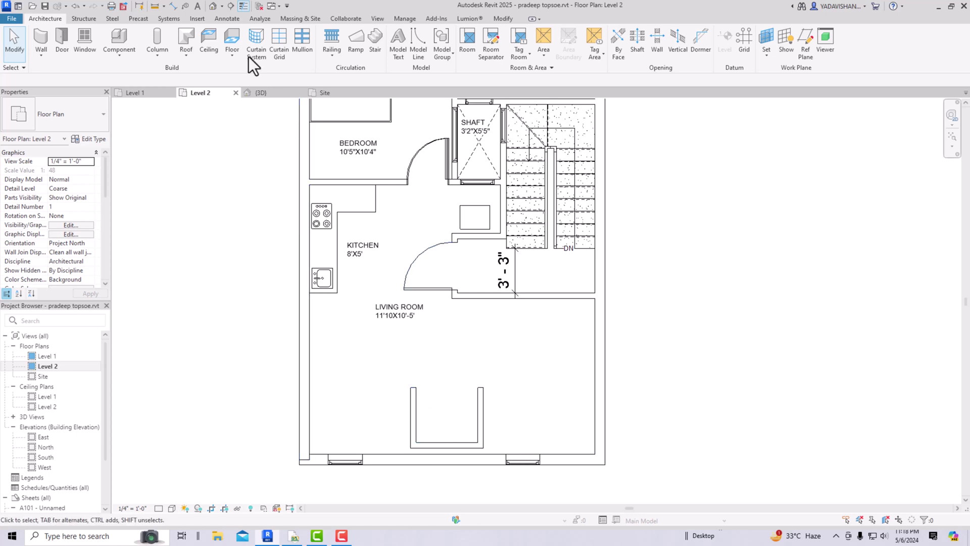
Switch to the default 3D view and orbit onto the roof to see the U walls poking through.
left_click(214, 5)
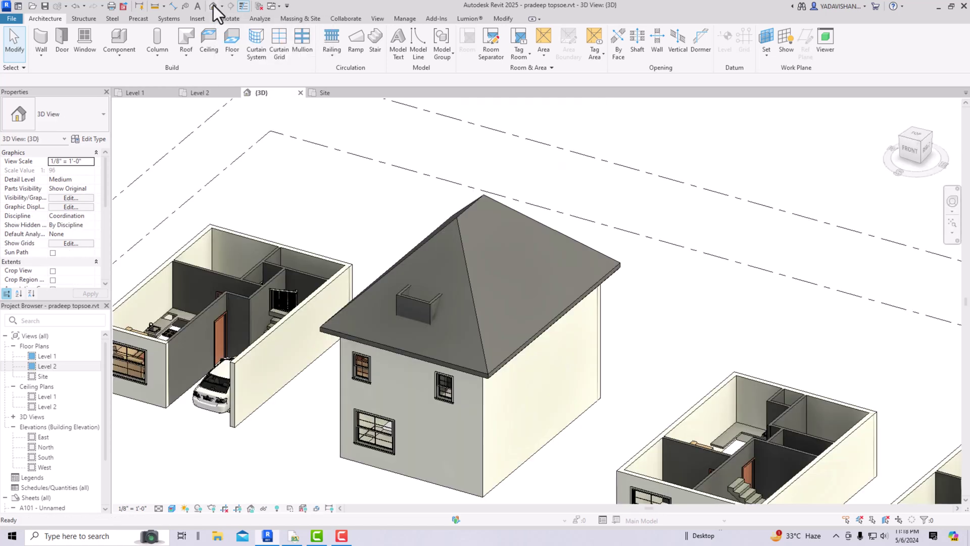
scroll(460, 283, "up", 3)
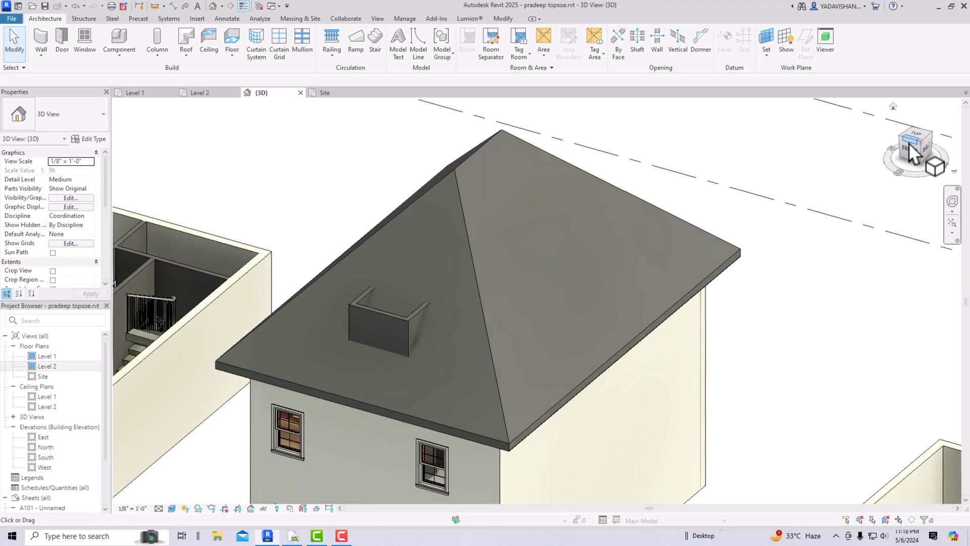
left_click_drag(913, 135, 831, 136)
scroll(461, 287, "up", 5)
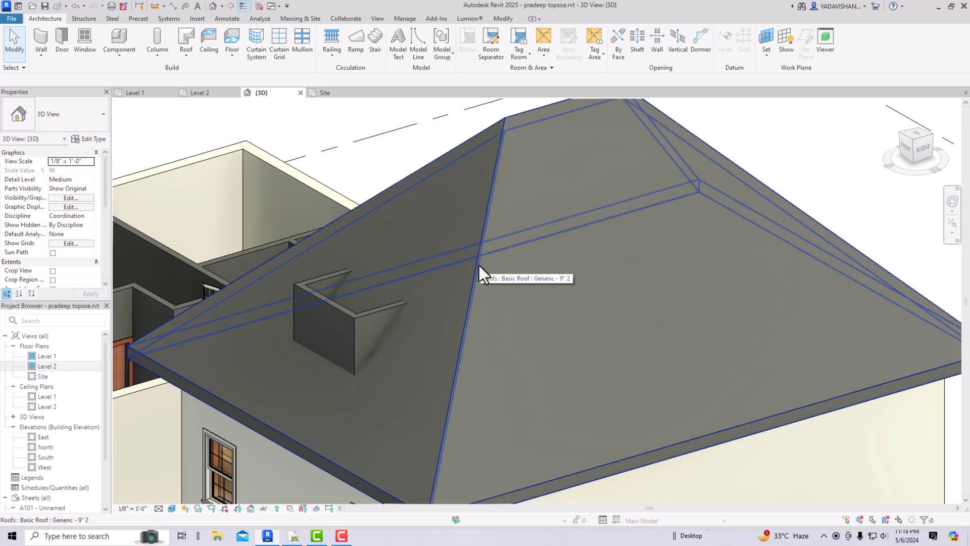
scroll(649, 189, "down", 3)
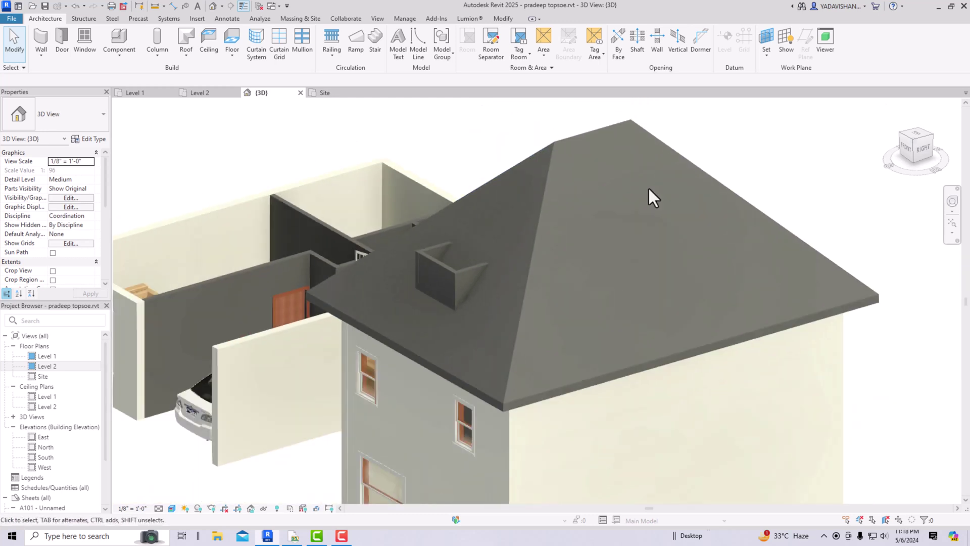
scroll(647, 187, "down", 4)
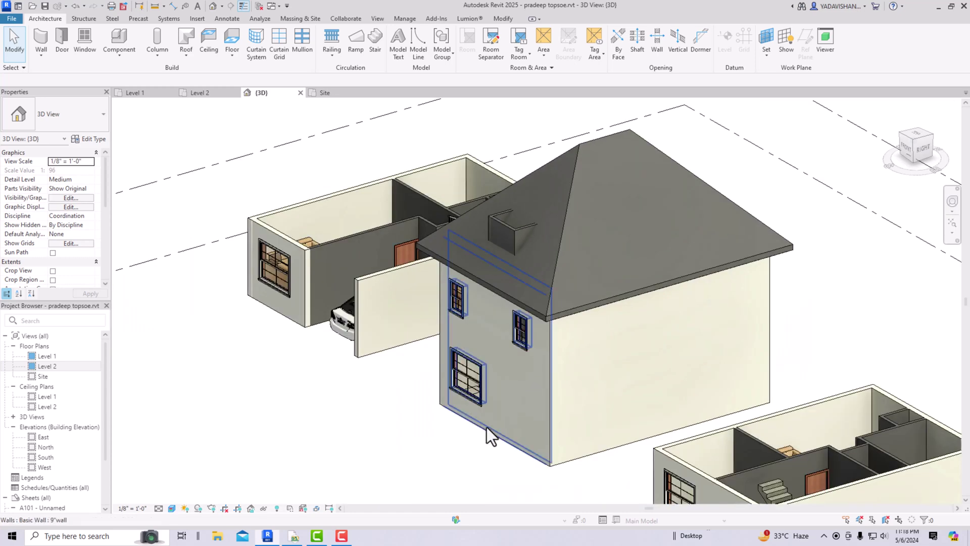
Hide the house's front wall in the 3D view.
left_click(486, 429)
right_click(486, 430)
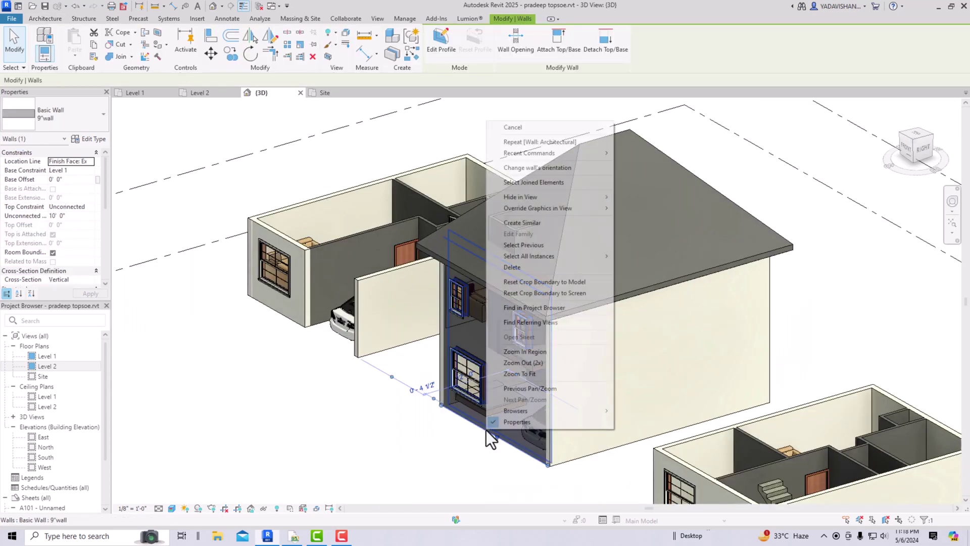
mouse_move(524, 201)
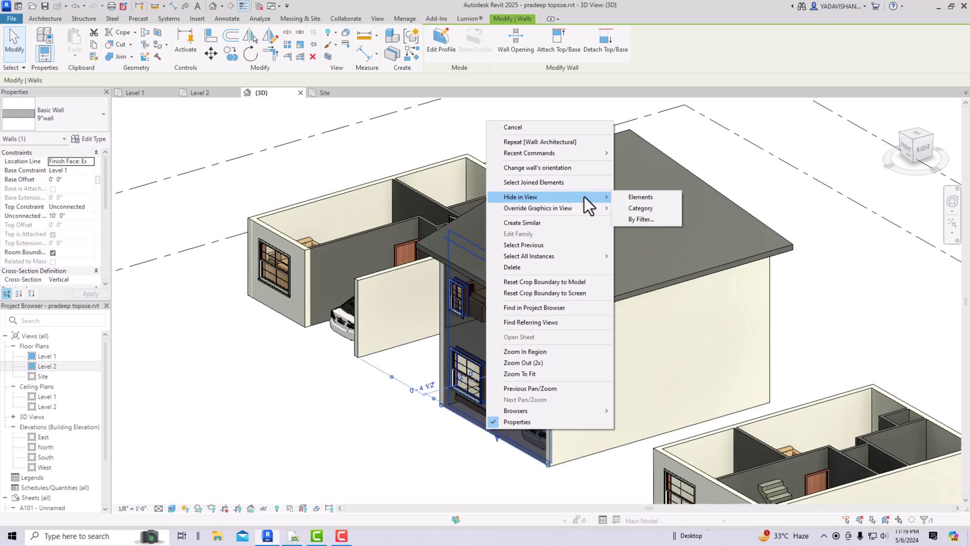
left_click(631, 196)
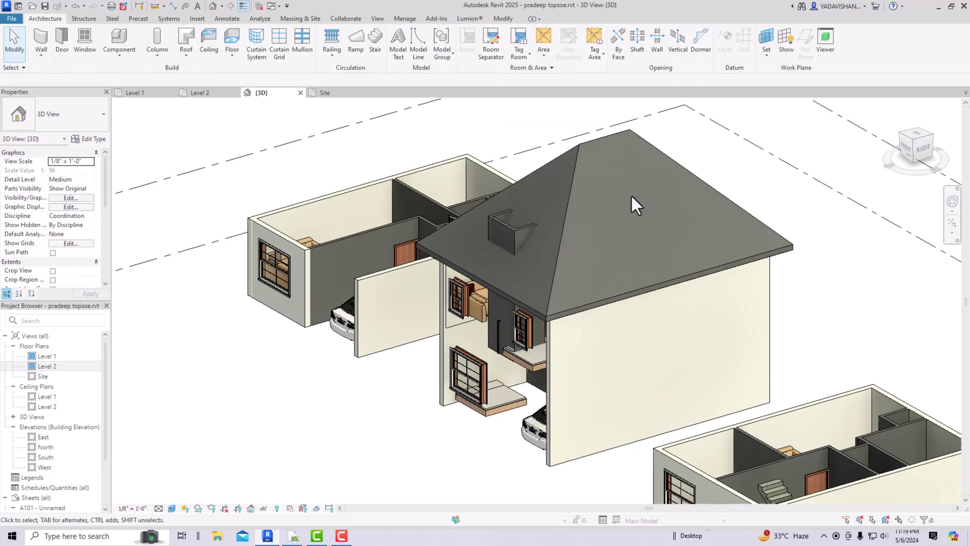
Orbit to a front view of the house, then return to the Level 2 floor plan.
left_click(920, 146)
left_click_drag(931, 100, 932, 501)
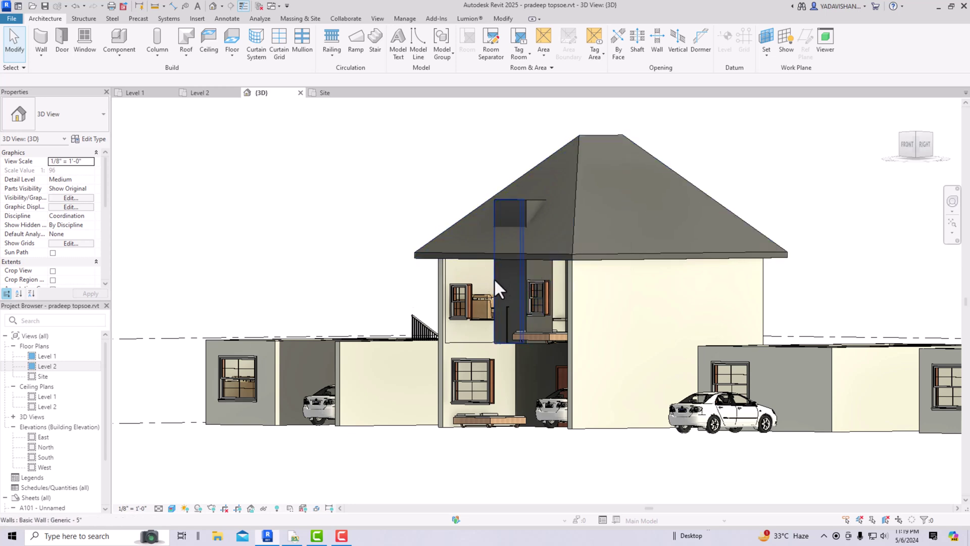
double_click(47, 365)
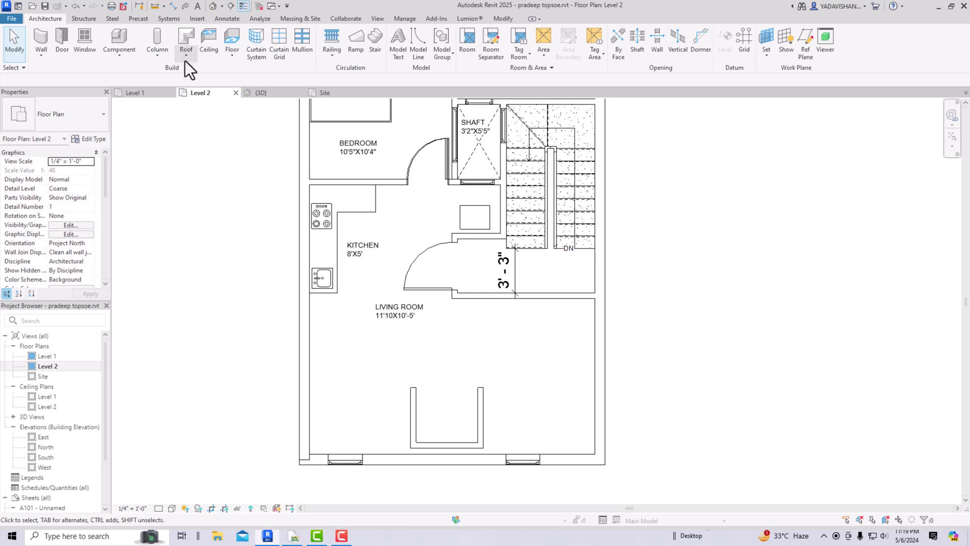
Start a roof-by-footprint sketch using the left, bottom and right U wall lines as boundary.
left_click(185, 45)
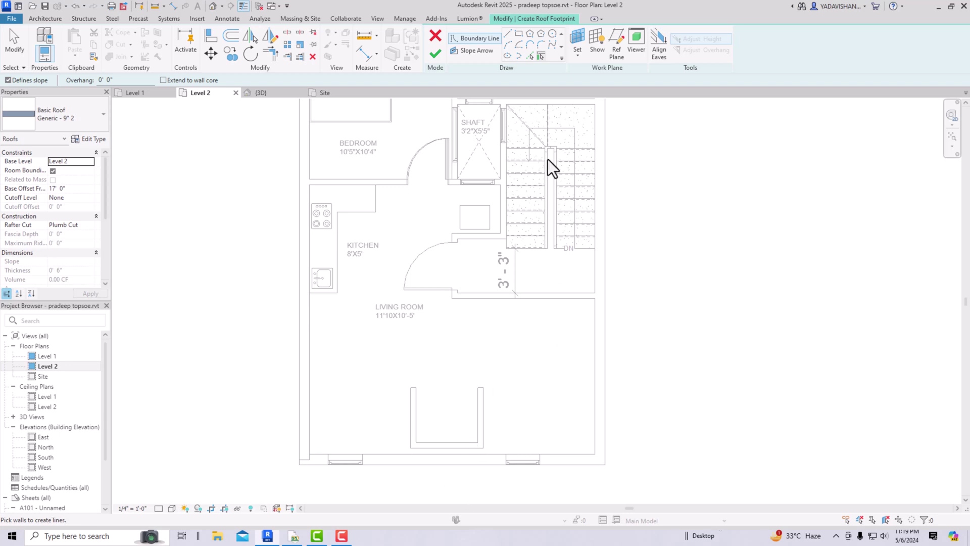
left_click(528, 59)
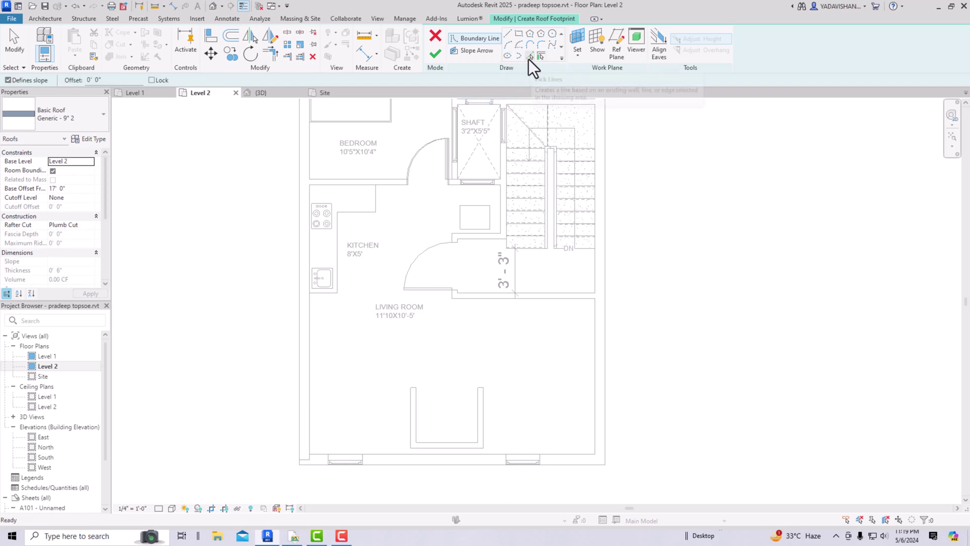
left_click(411, 401)
left_click(435, 448)
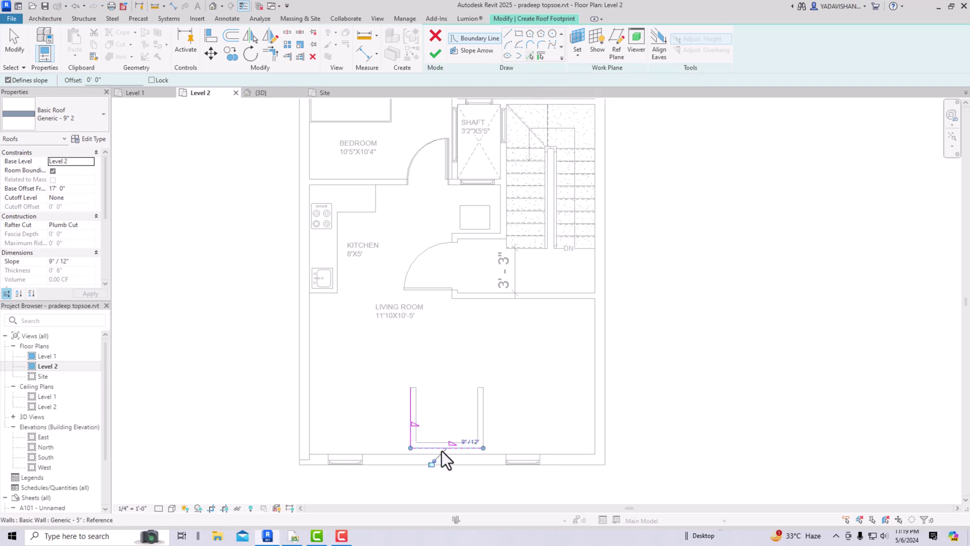
left_click(484, 426)
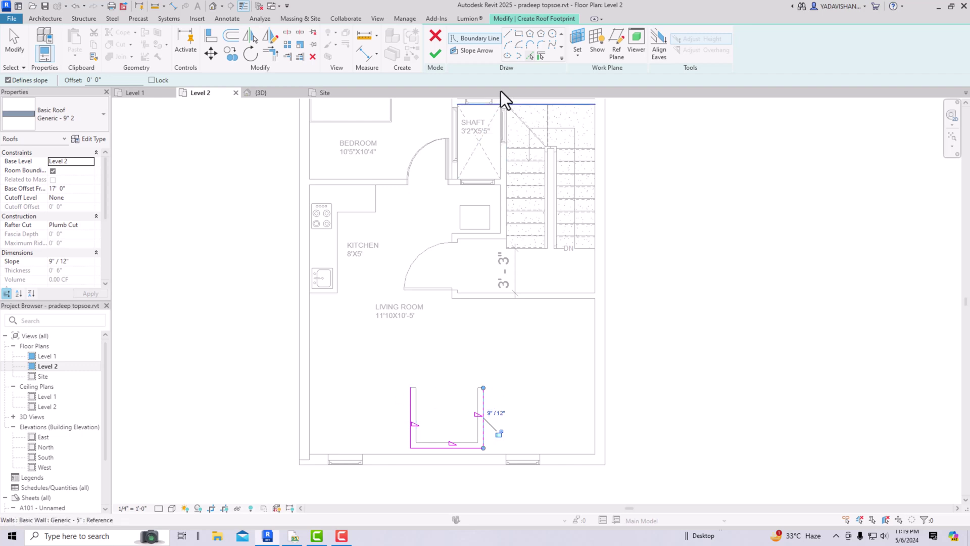
Draw a top boundary line between the wall ends to close the rectangle, then select it.
left_click(508, 34)
scroll(410, 387, "up", 3)
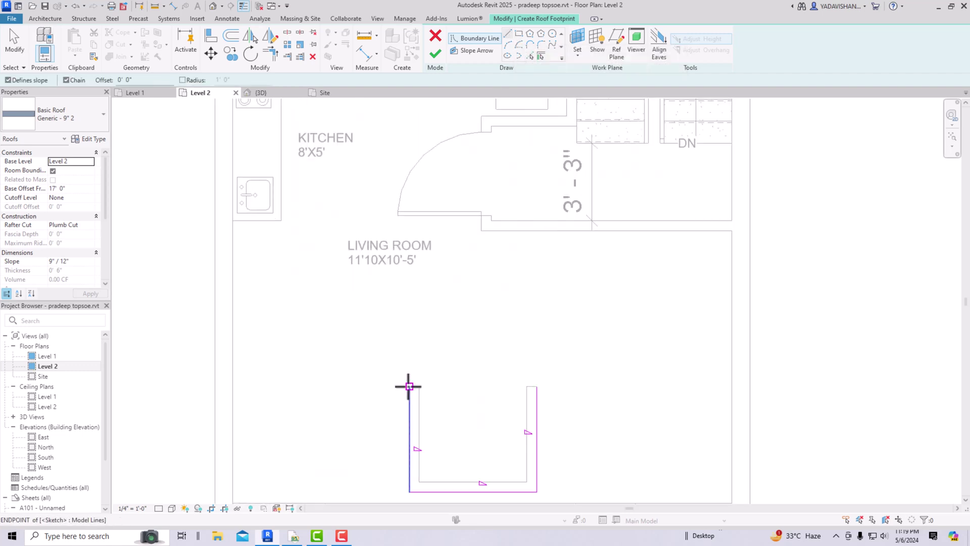
left_click(409, 386)
left_click(535, 386)
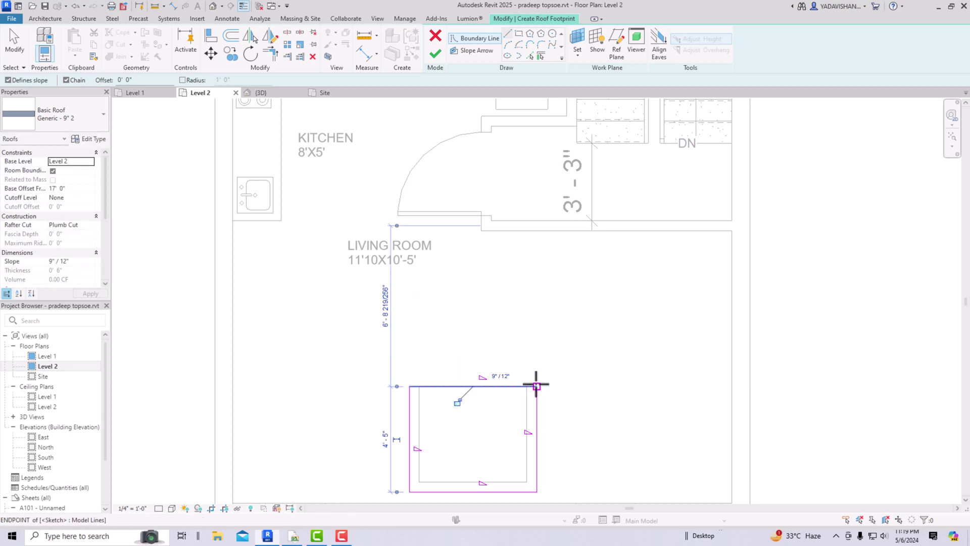
key("Escape")
key("Escape")
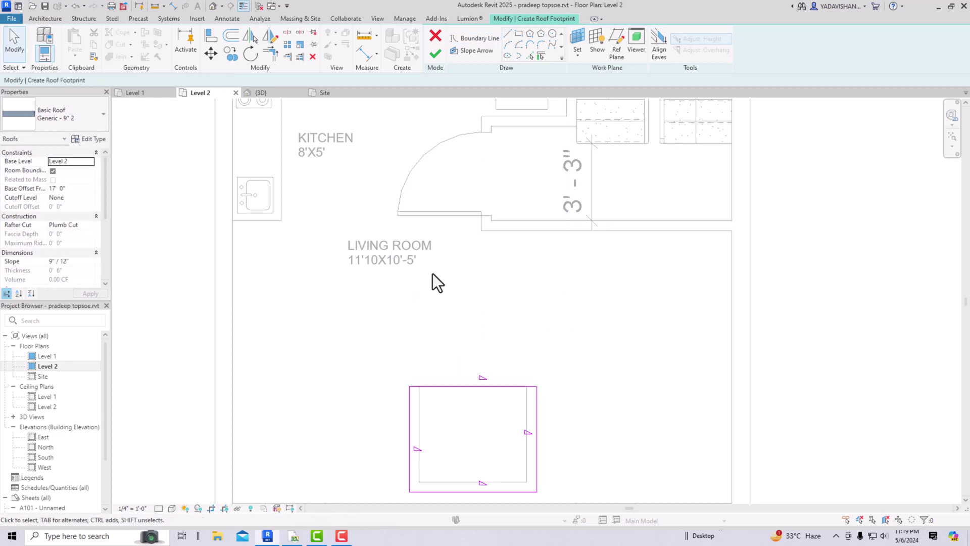
scroll(432, 274, "down", 1)
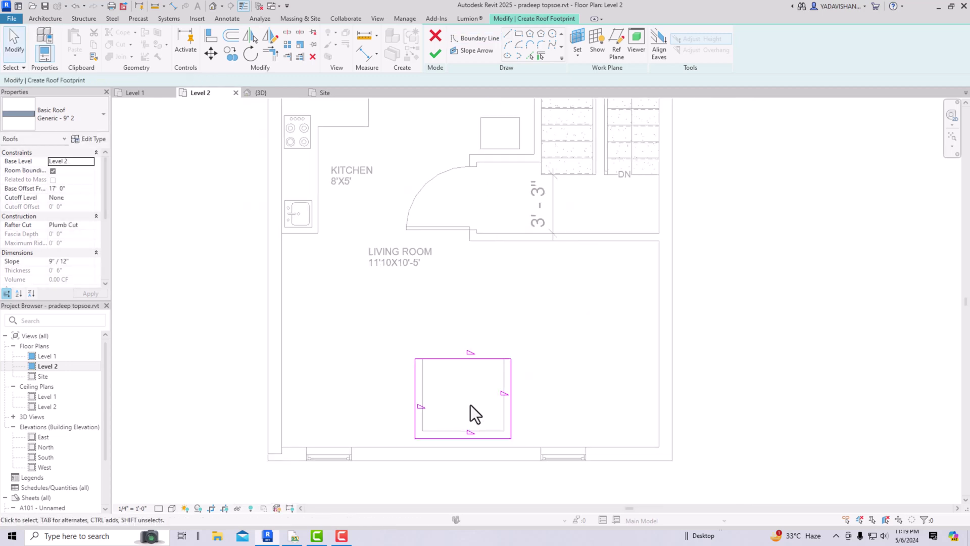
left_click(459, 359)
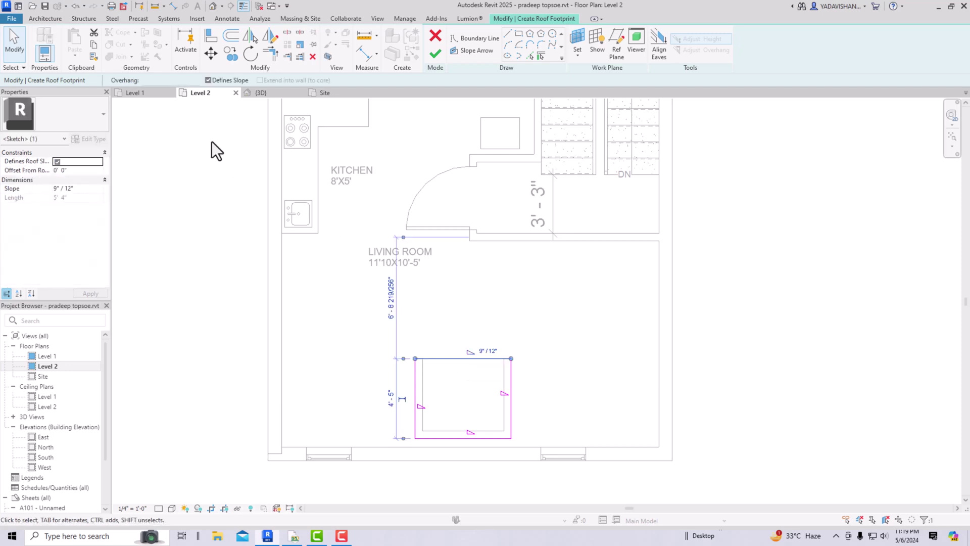
Turn off Defines Slope on the footprint's top and bottom edges.
left_click(209, 80)
left_click(456, 439)
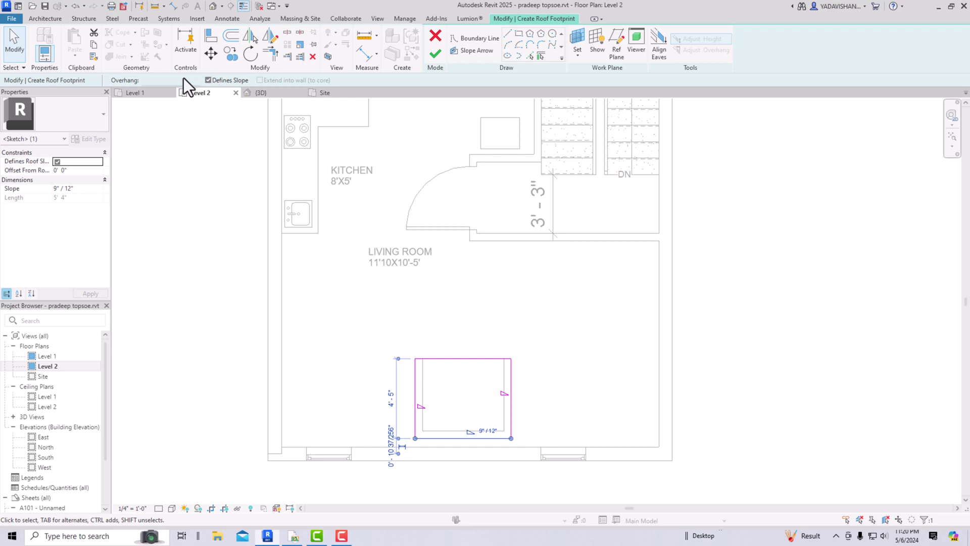
left_click(209, 79)
left_click(211, 326)
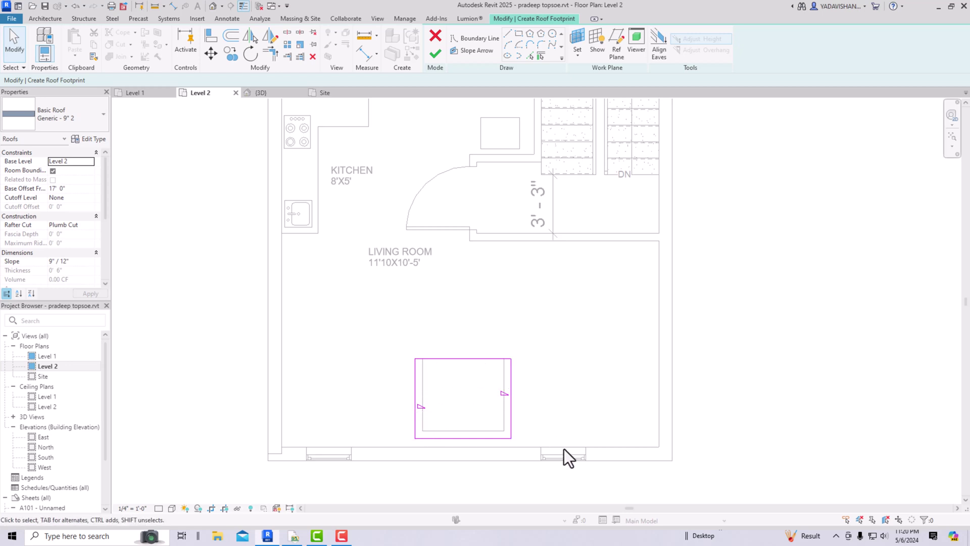
Drag the footprint's bottom edge down to the exterior wall.
left_click(471, 437)
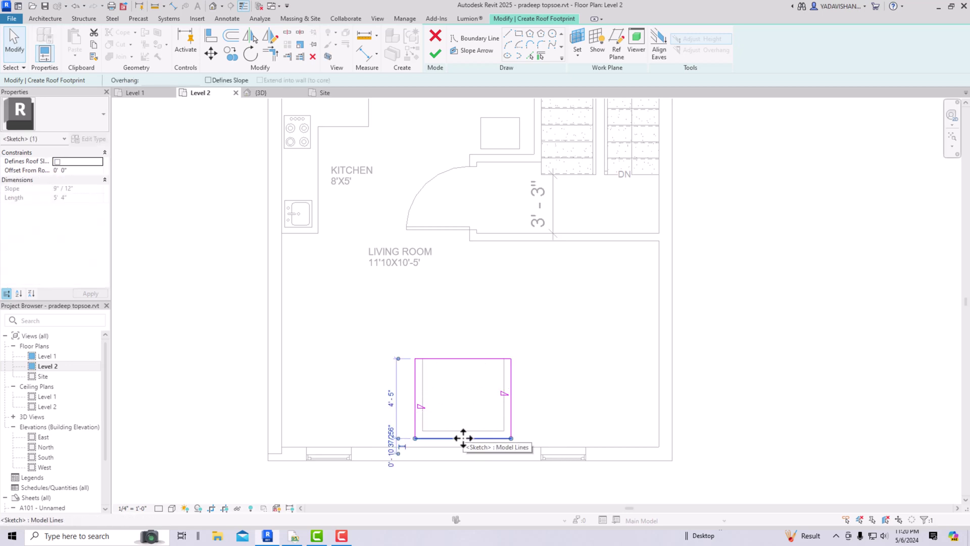
left_click_drag(462, 449, 463, 454)
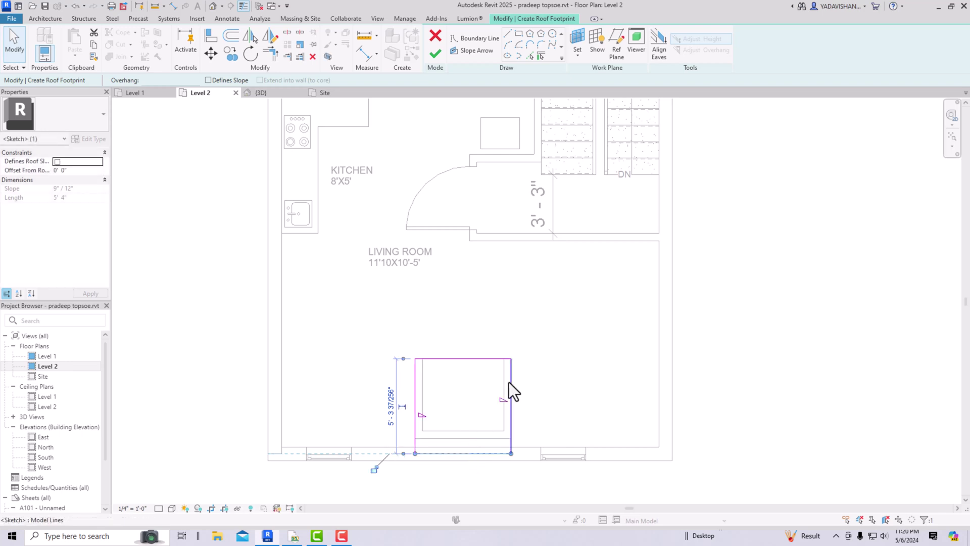
left_click(577, 369)
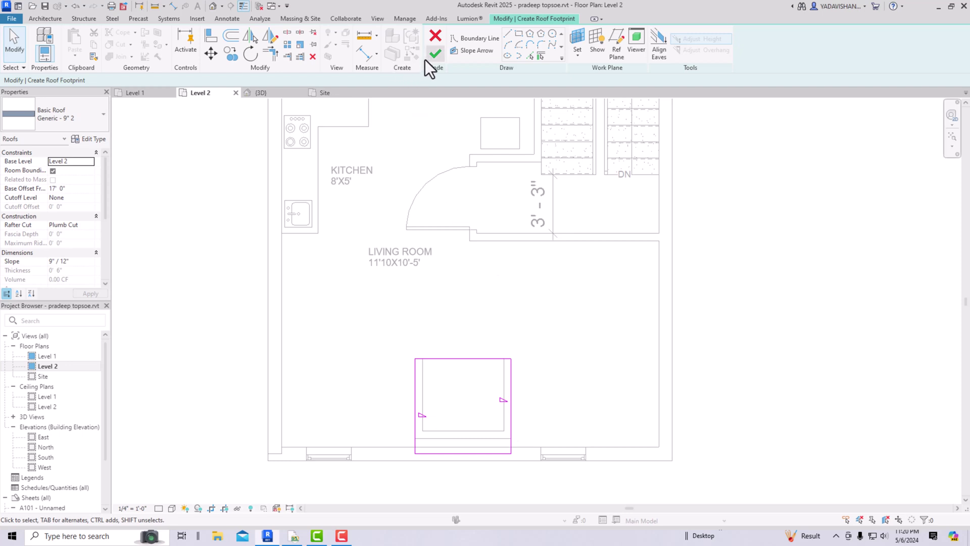
Give the dormer roof an 8' Base Offset From Level, finish it, and attach the walls.
left_click(77, 189)
type("8")
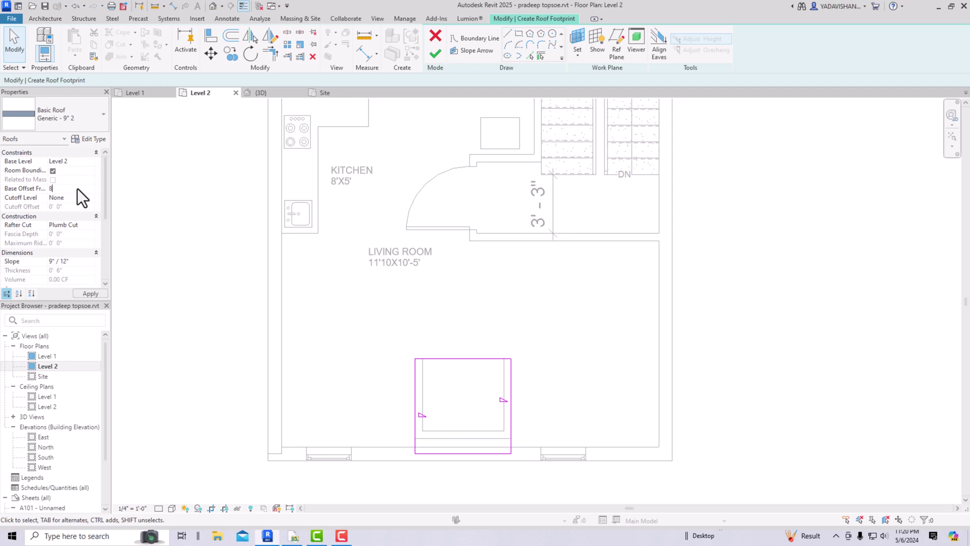
left_click(436, 54)
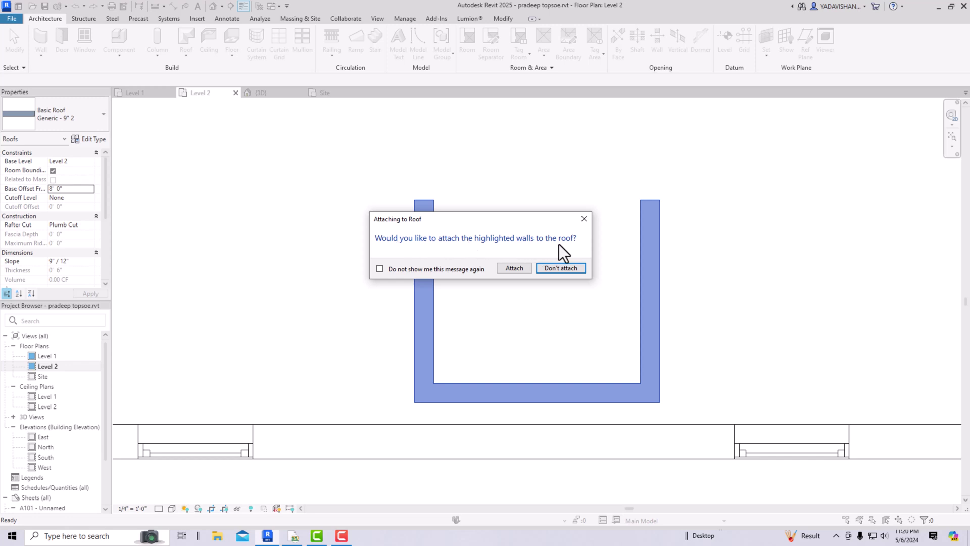
left_click(516, 268)
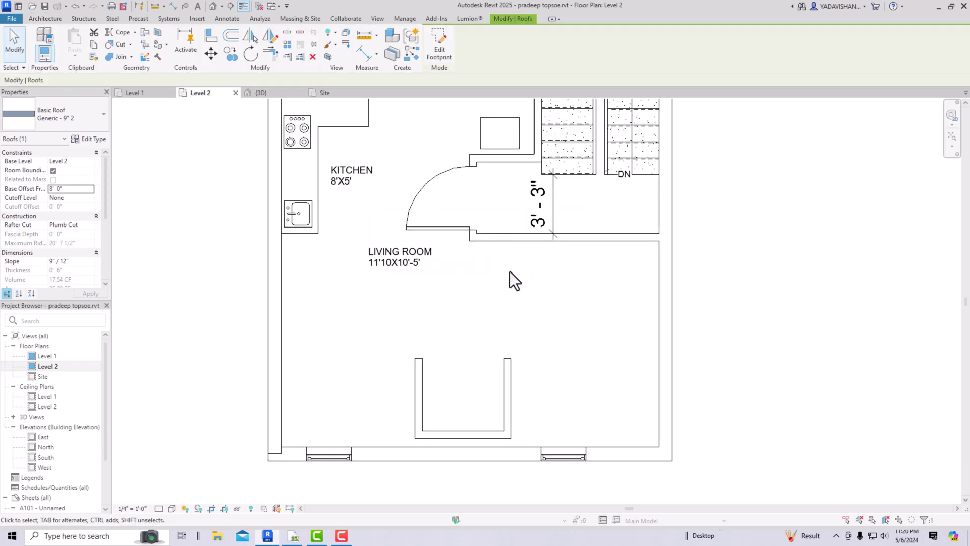
In the default 3D view, raise the dormer roof's Base Offset From Level to 14', then 17'.
left_click(213, 8)
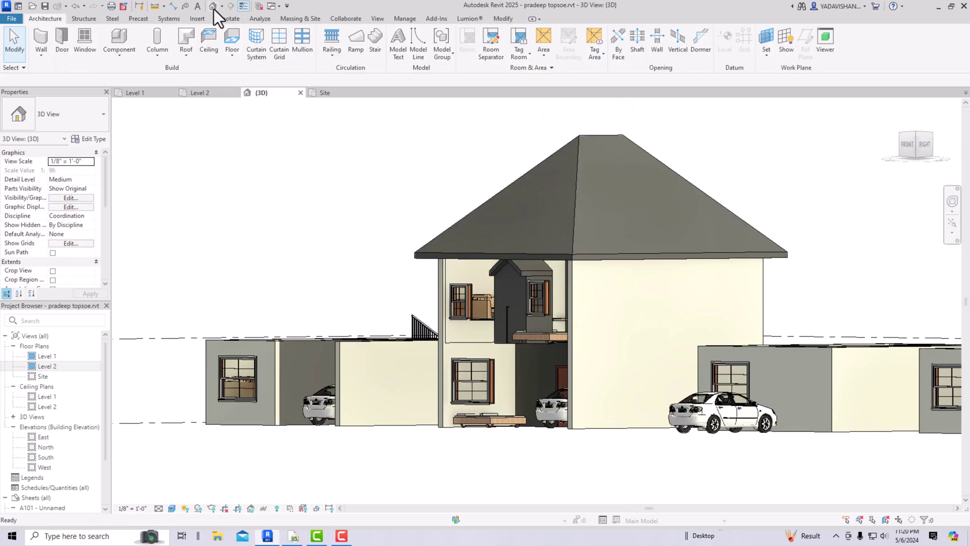
left_click(517, 267)
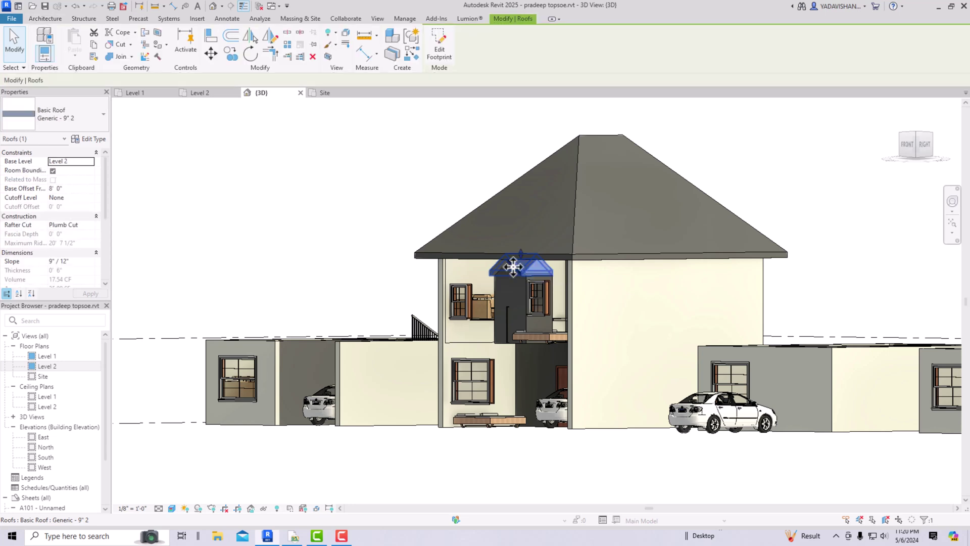
left_click(78, 189)
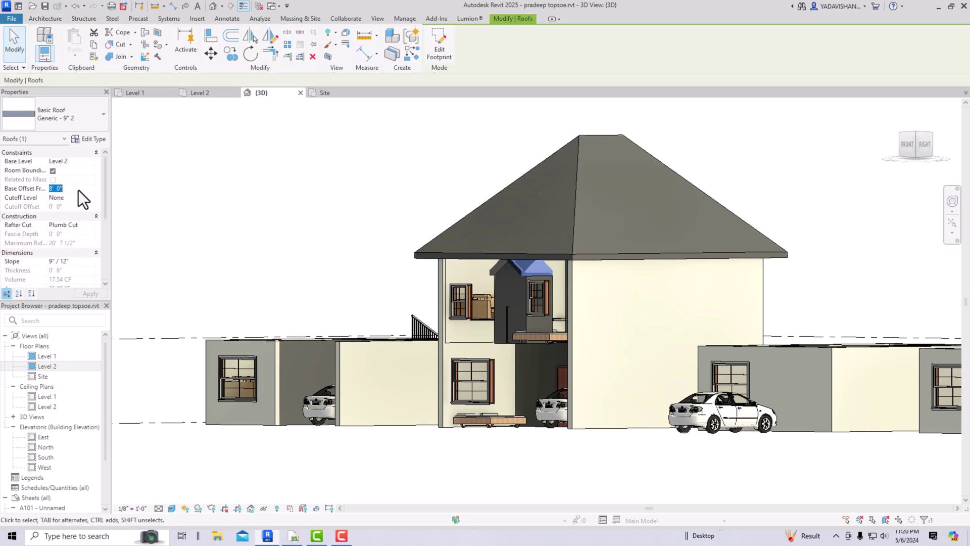
type("14")
key("Return")
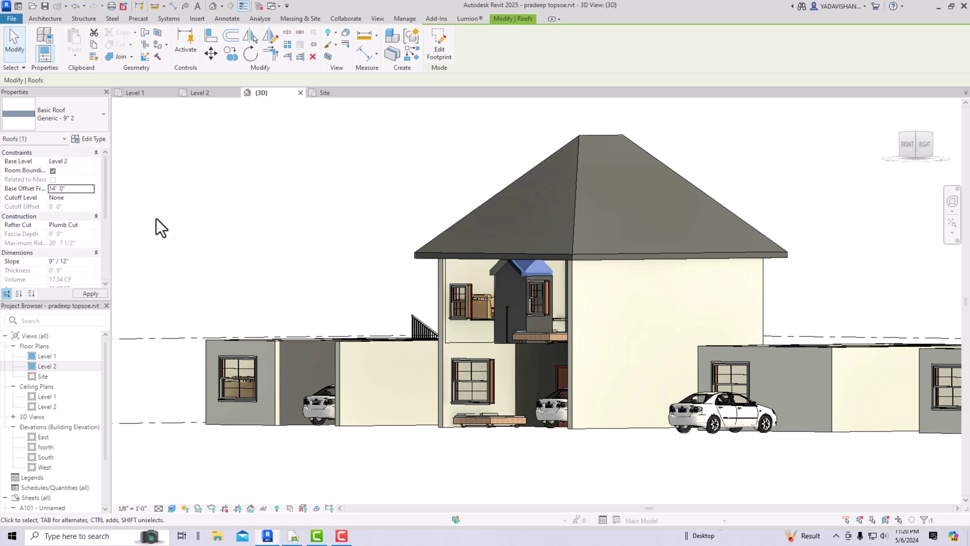
double_click(83, 192)
type("1")
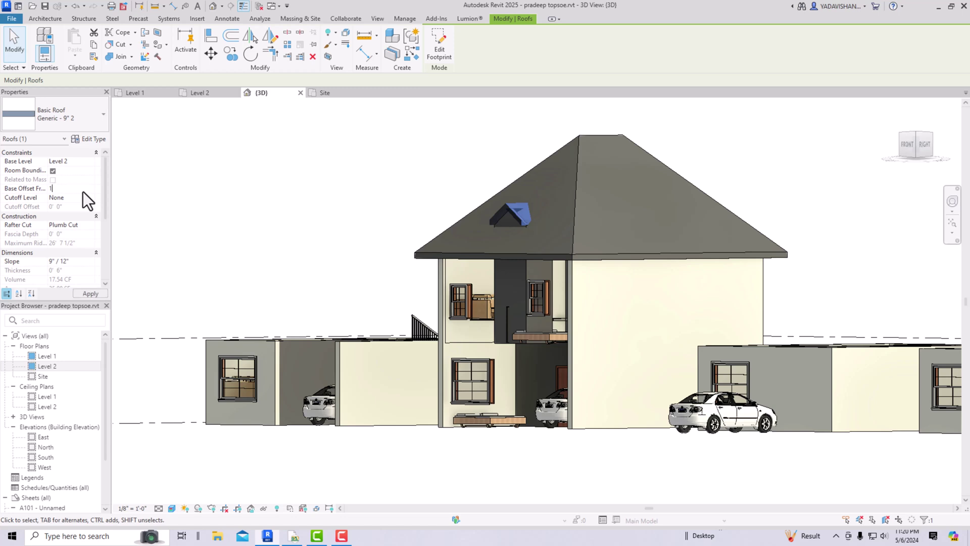
type("7")
key("Return")
left_click(253, 250)
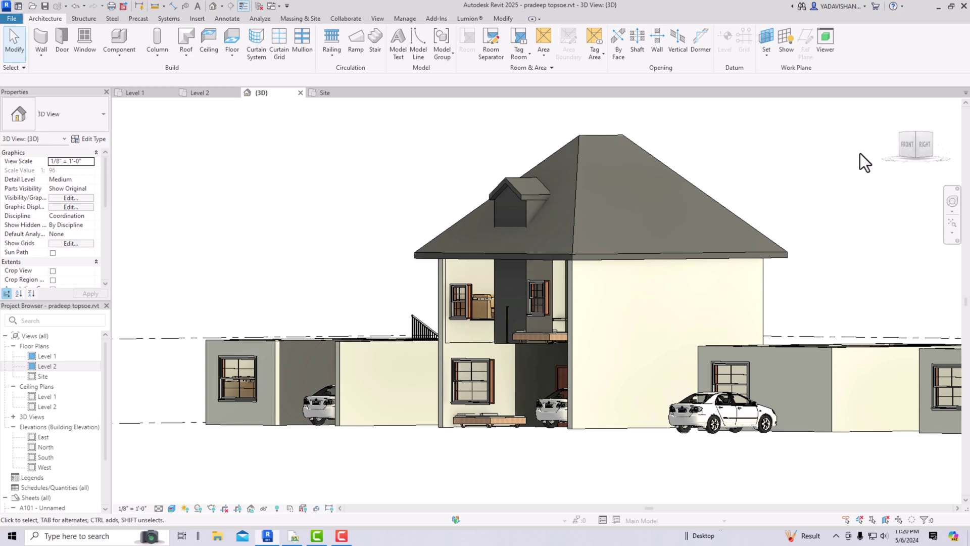
mouse_move(909, 152)
left_mouse_down()
mouse_move(826, 172)
mouse_move(878, 189)
mouse_move(824, 170)
left_mouse_up()
scroll(446, 232, "up", 5)
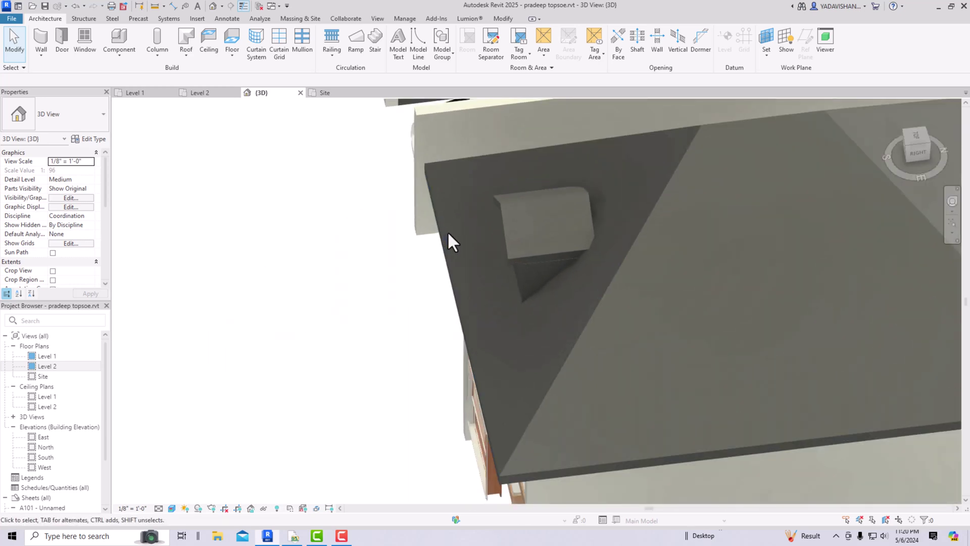
mouse_move(907, 138)
left_mouse_down()
mouse_move(959, 128)
mouse_move(138, 102)
mouse_move(134, 486)
mouse_move(899, 149)
left_mouse_up()
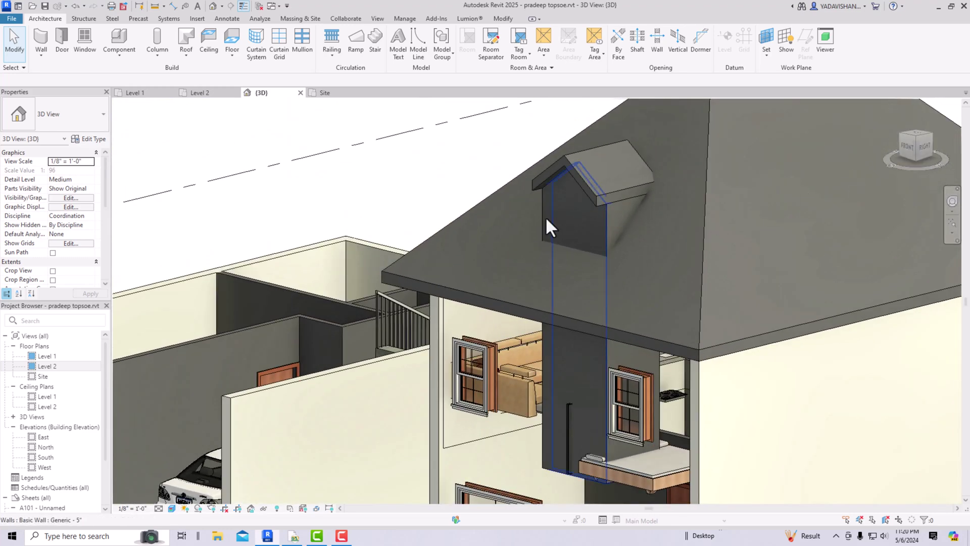
scroll(519, 213, "down", 1)
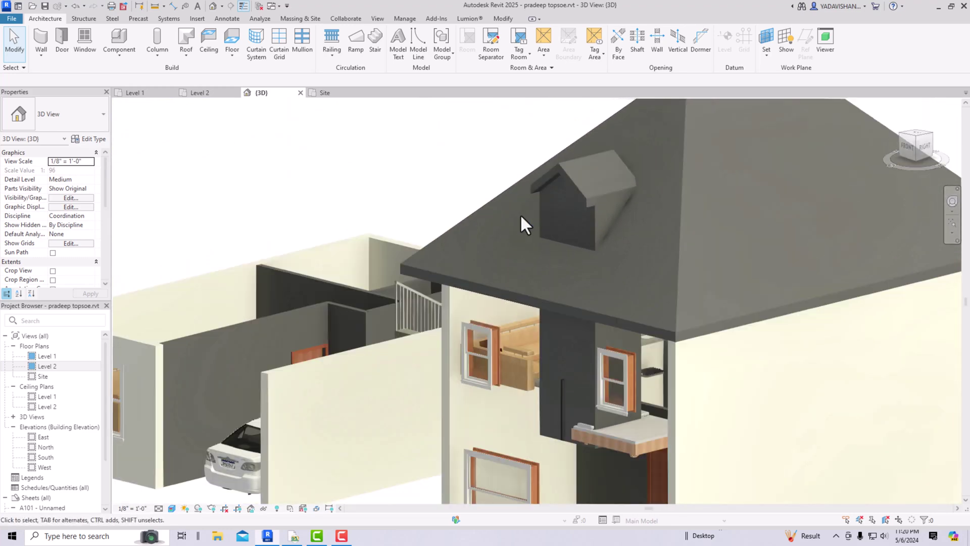
key("Tab")
Attach the tops of the three dormer walls to the roof and orbit to a front-right view.
left_click(540, 329)
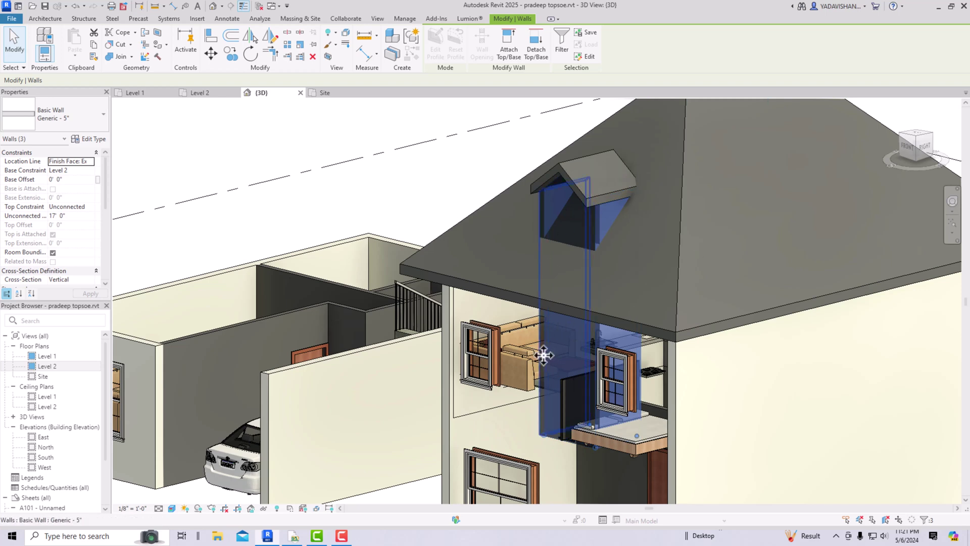
left_click(511, 51)
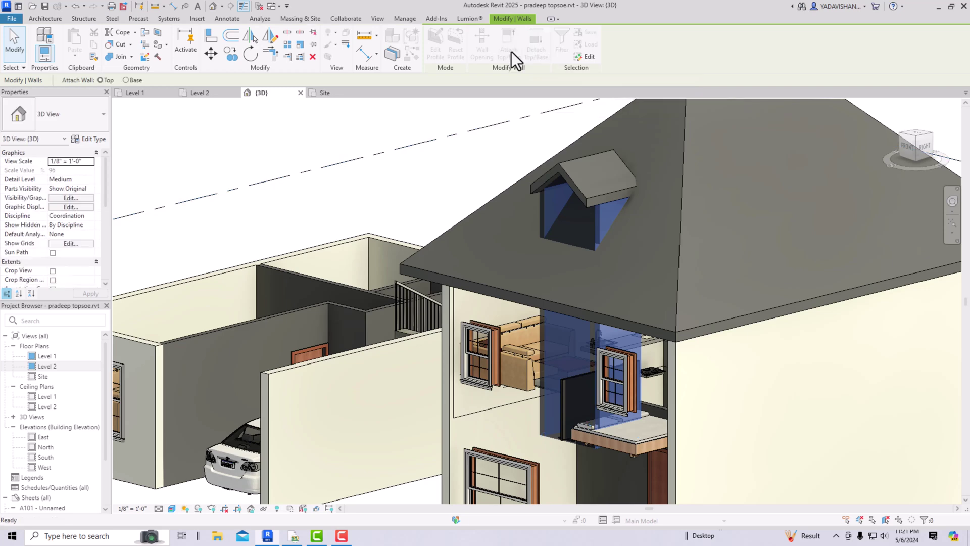
left_click(498, 292)
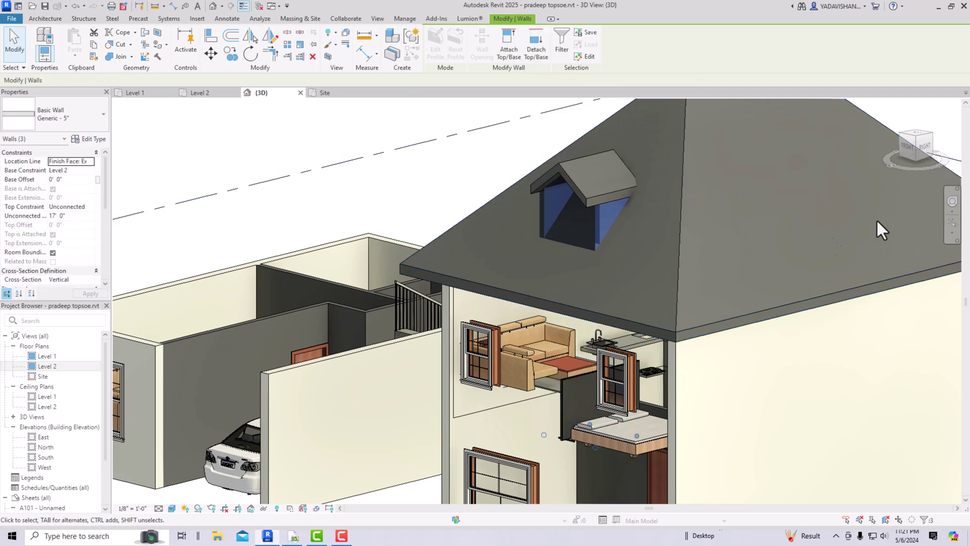
mouse_move(926, 144)
left_mouse_down()
mouse_move(923, 123)
mouse_move(917, 499)
mouse_move(909, 459)
mouse_move(909, 472)
mouse_move(888, 465)
mouse_move(901, 422)
mouse_move(910, 512)
mouse_move(917, 123)
left_mouse_up()
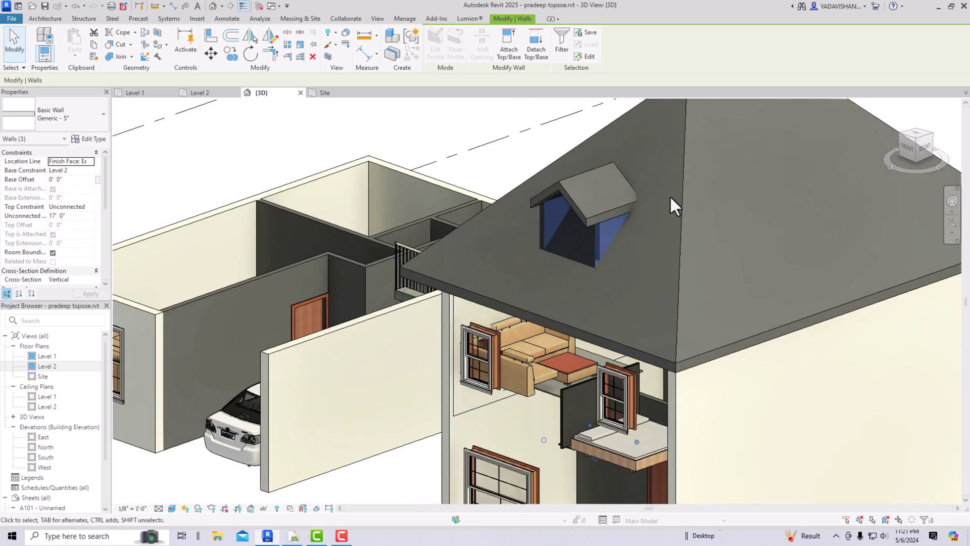
key("Escape")
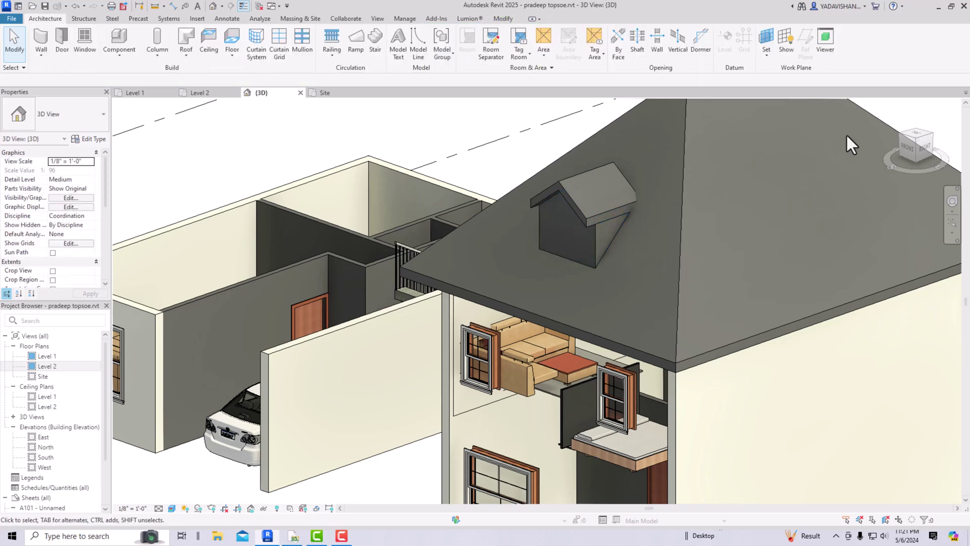
Join the dormer roof's end edge to the main hip roof with Join/Unjoin Roof.
left_click(916, 141)
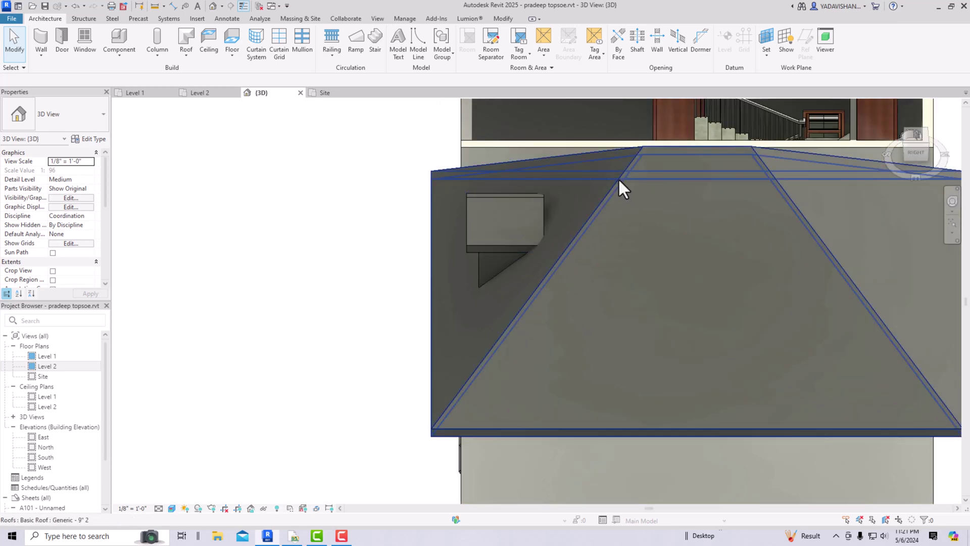
left_click(526, 195)
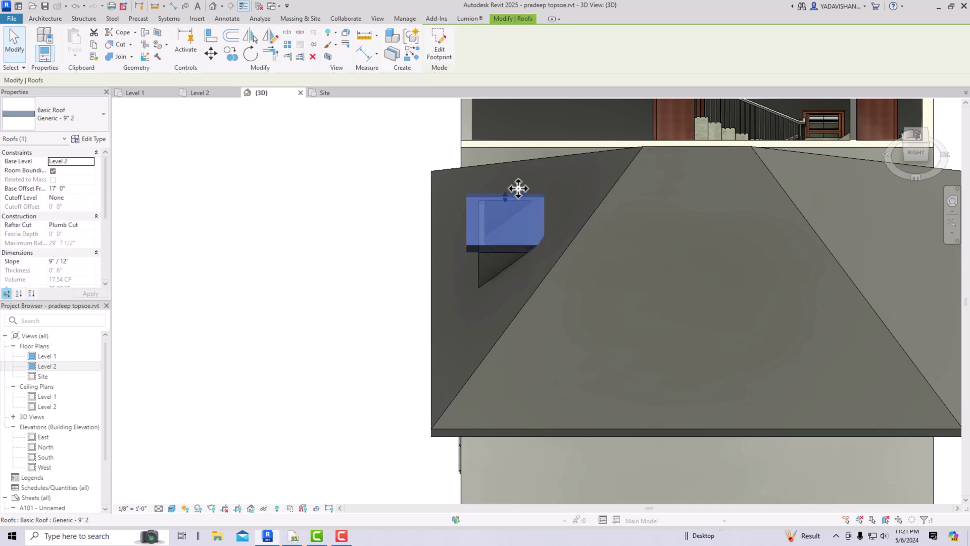
left_click(143, 34)
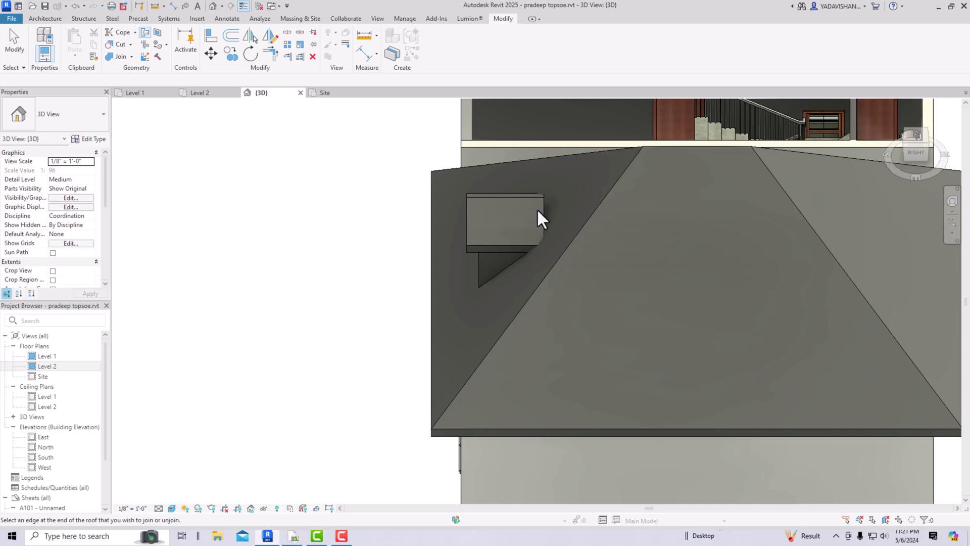
left_click(542, 222)
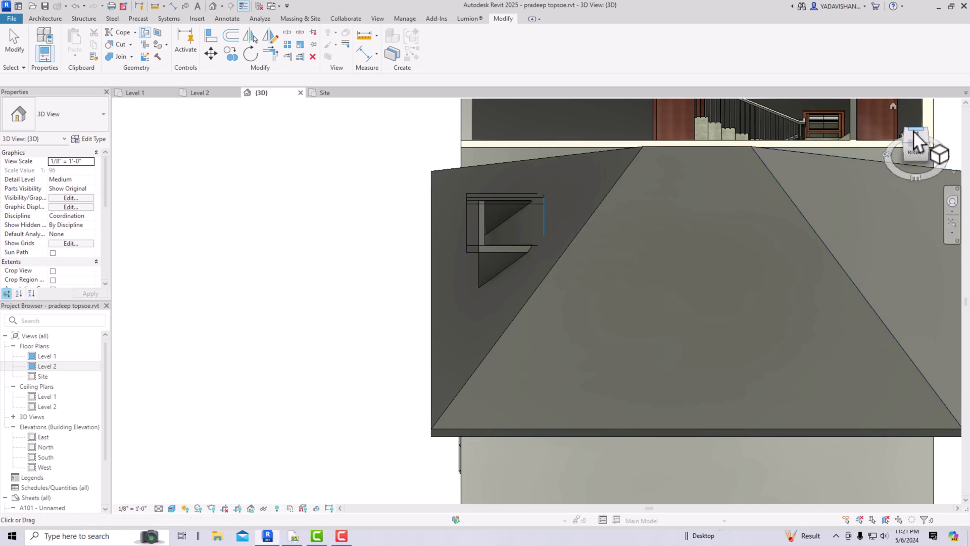
Orbit and zoom to inspect the joined dormer from the front.
left_click_drag(922, 145, 125, 139)
scroll(578, 211, "up", 5)
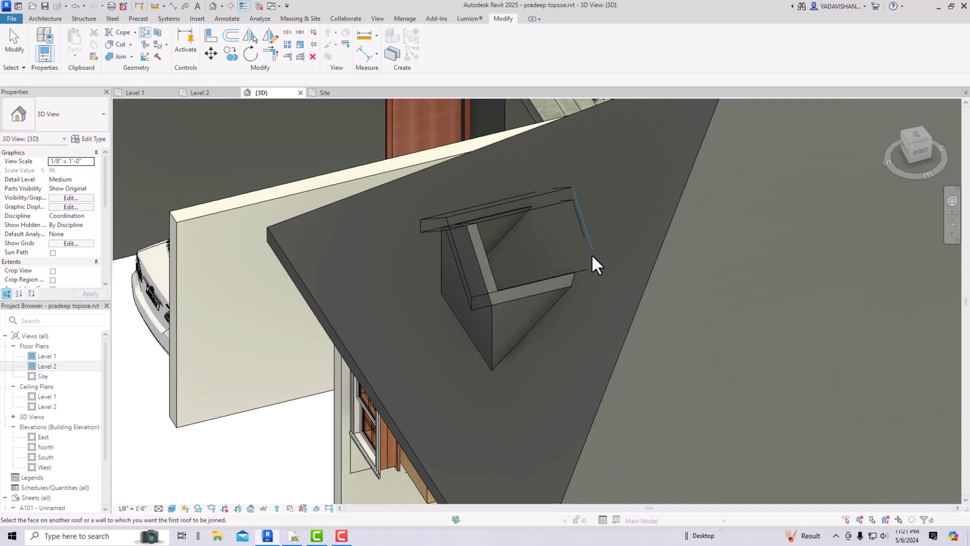
scroll(527, 263, "down", 4)
scroll(556, 246, "up", 3)
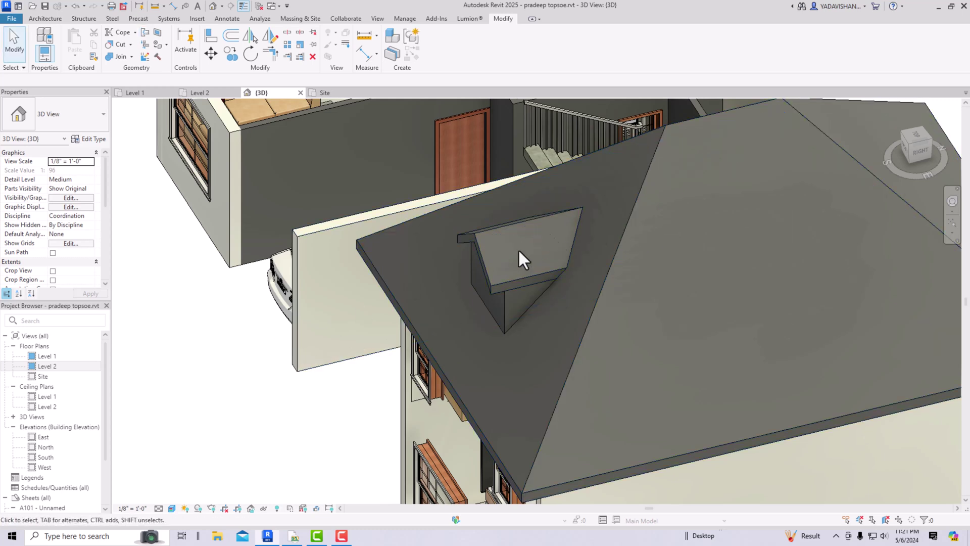
mouse_move(921, 147)
left_mouse_down()
mouse_move(129, 123)
mouse_move(180, 104)
left_mouse_up()
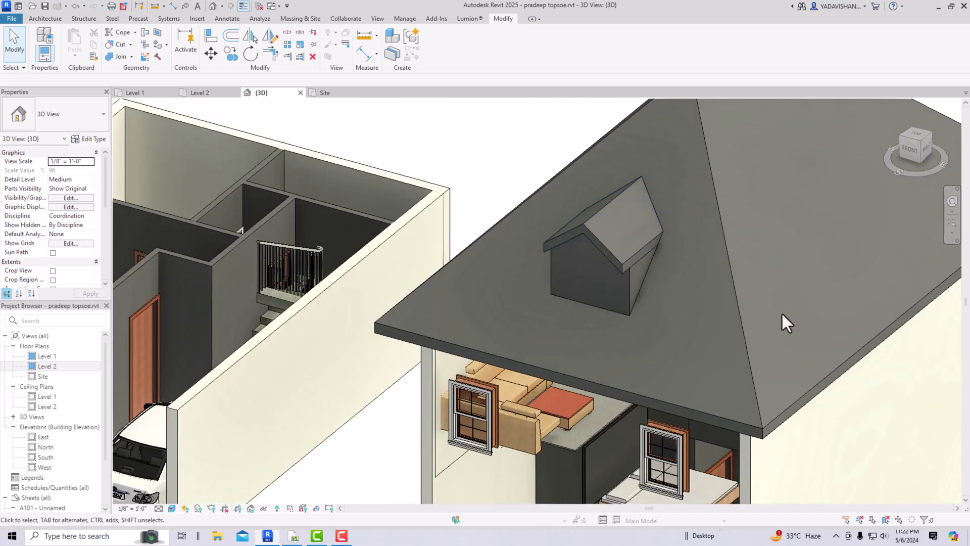
mouse_move(917, 135)
left_mouse_down()
mouse_move(917, 480)
mouse_move(912, 448)
mouse_move(908, 506)
mouse_move(911, 147)
left_mouse_up()
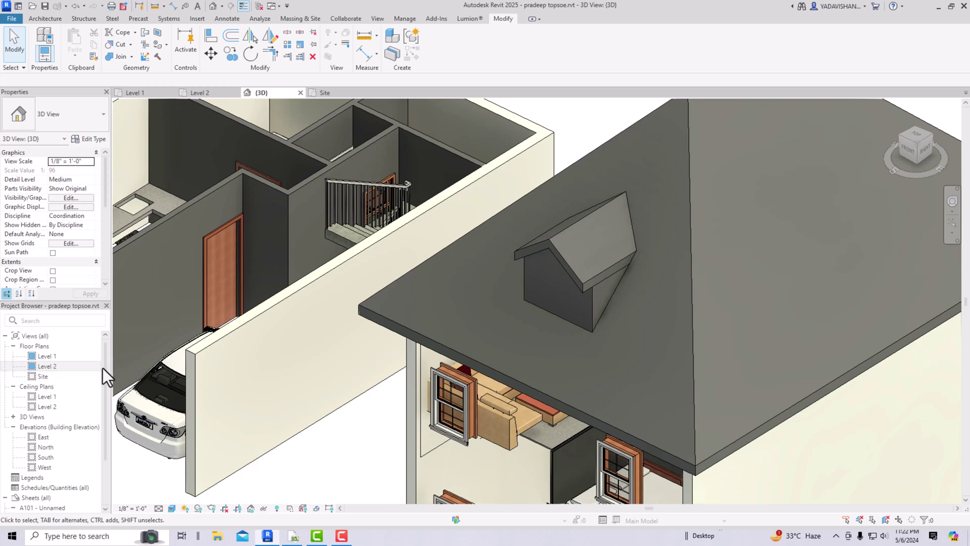
Start a Dormer opening on the hip roof, picking the dormer roof as its first boundary.
left_click(46, 19)
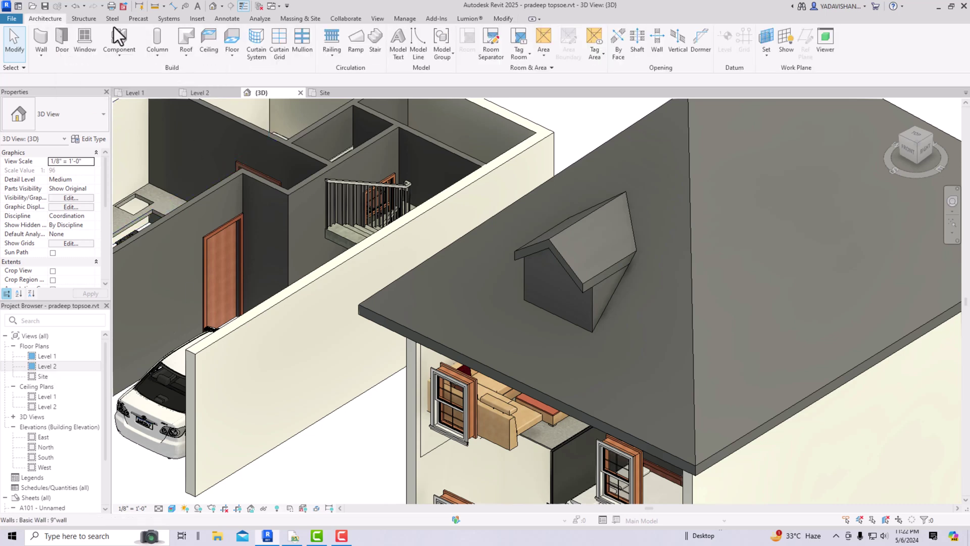
left_click(701, 48)
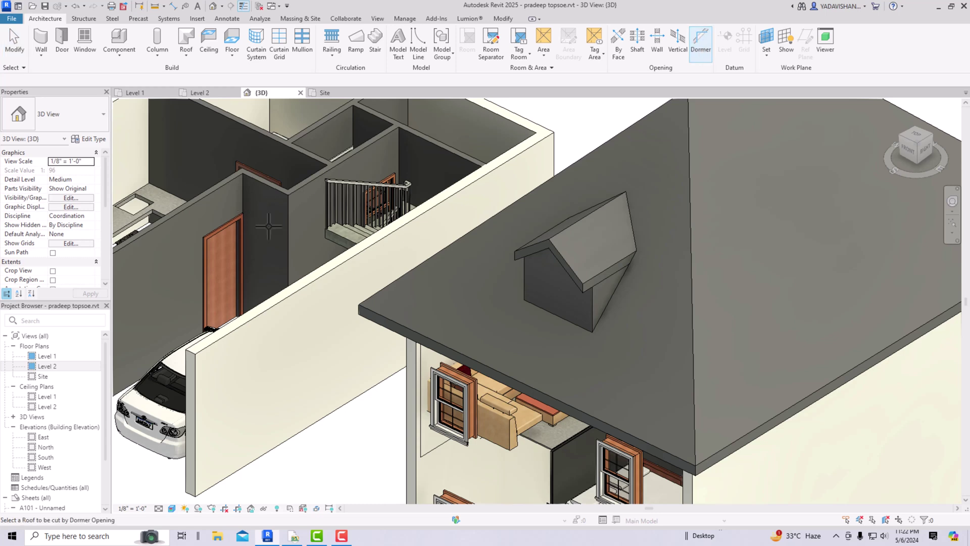
left_click(489, 222)
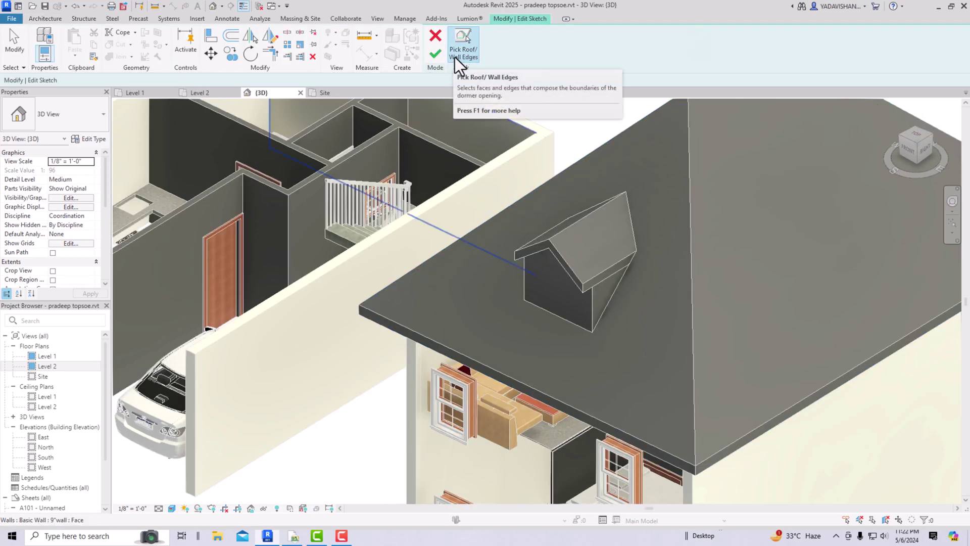
left_click(615, 195)
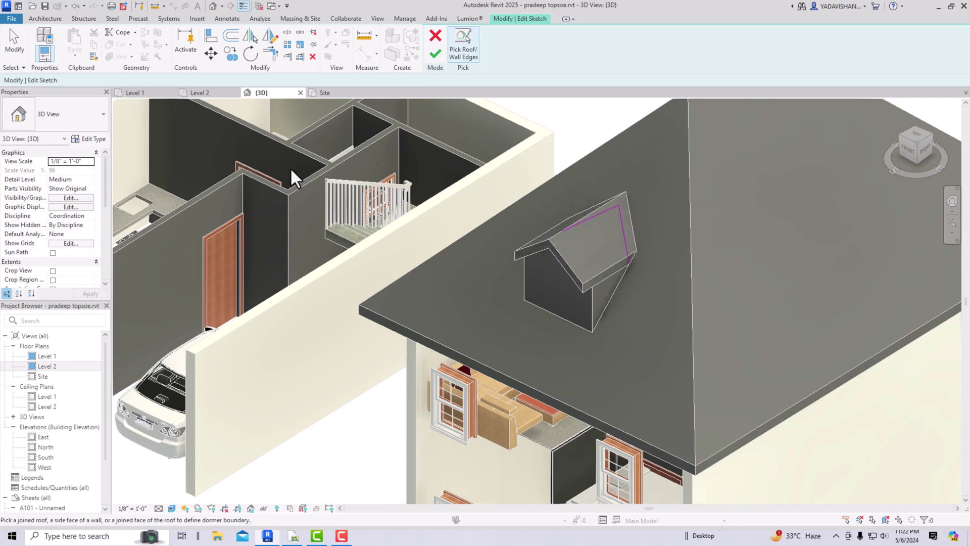
left_click(52, 366)
In the Site plan, pick the dormer's left wall, front edge and right wall as opening boundaries.
double_click(40, 378)
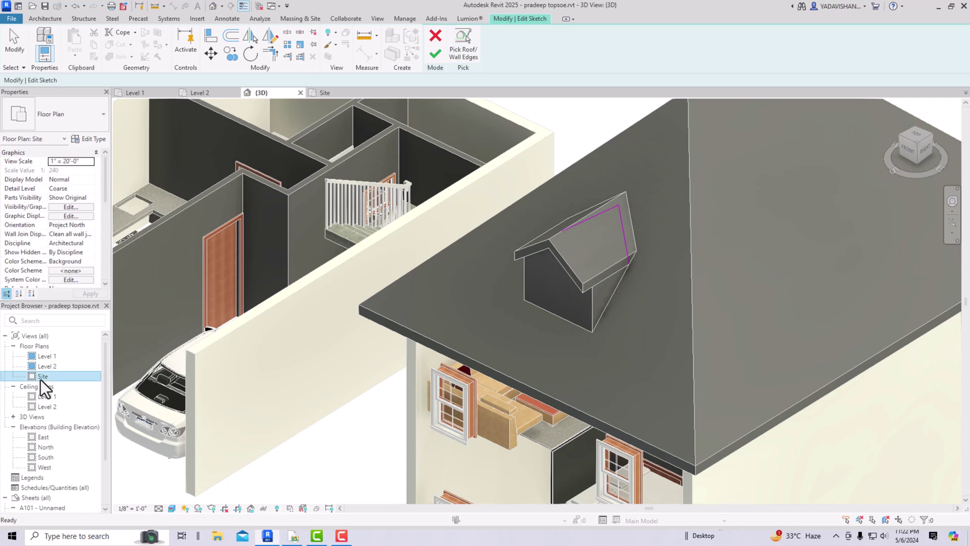
scroll(366, 380, "up", 2)
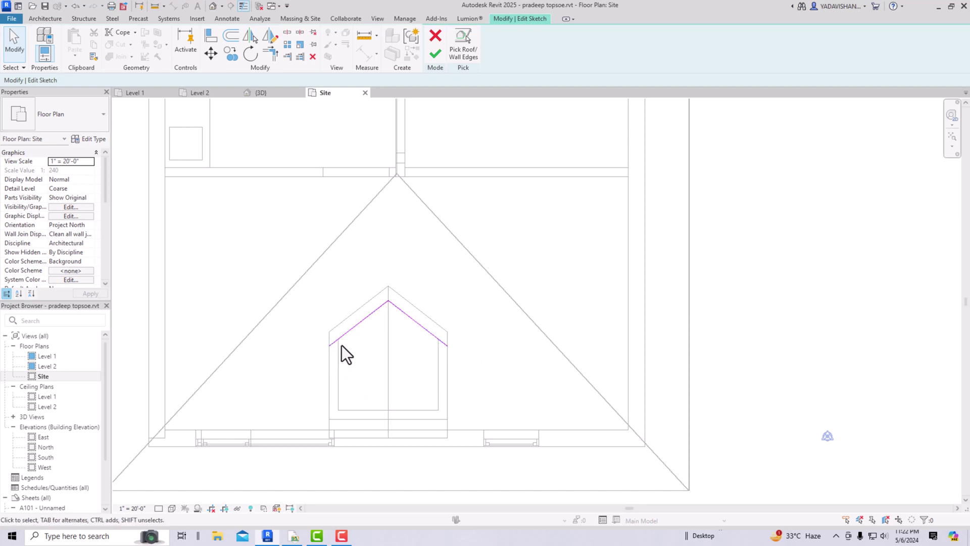
left_click(461, 49)
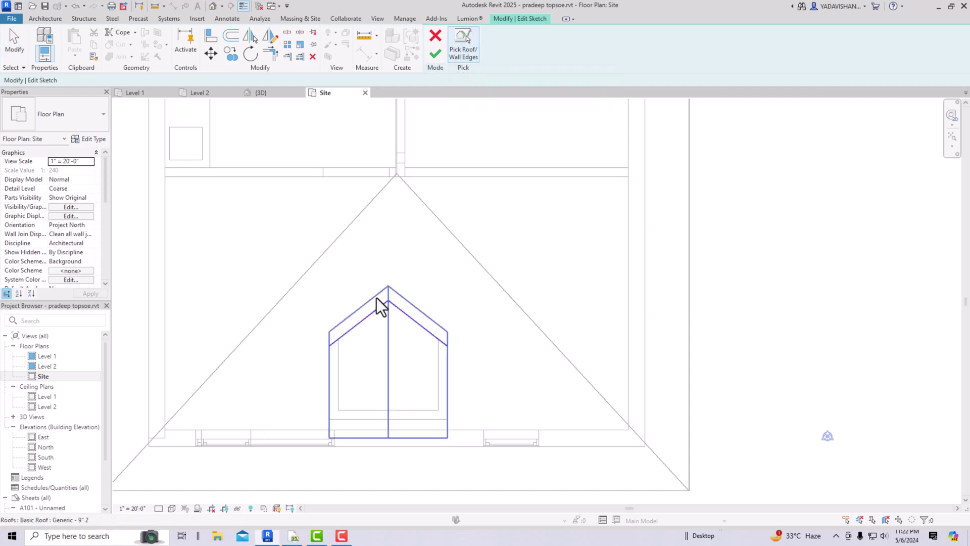
left_click(340, 366)
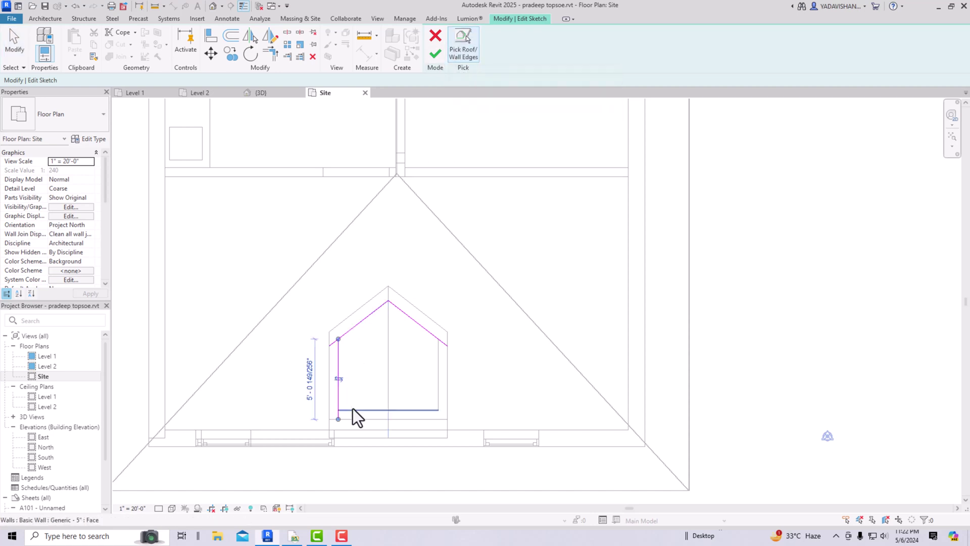
left_click(352, 409)
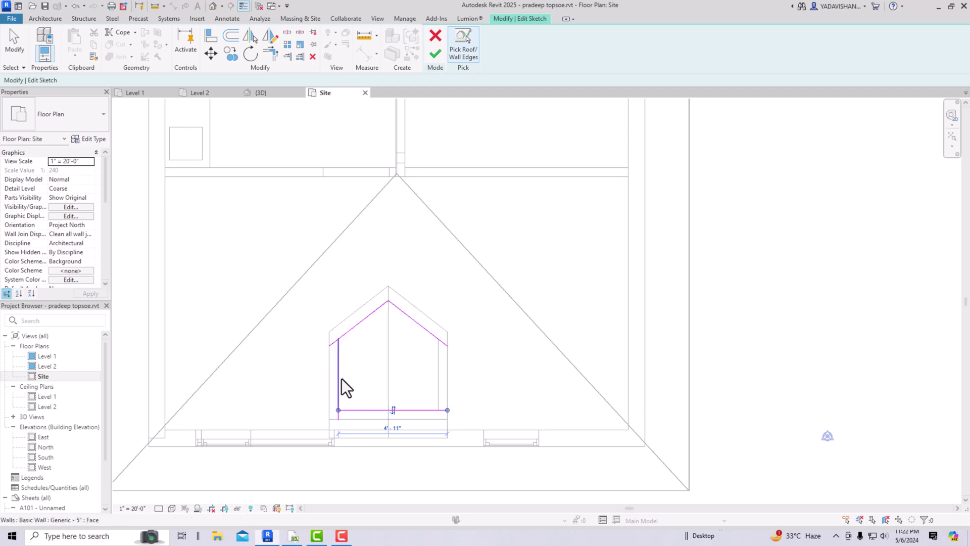
left_click(438, 385)
left_click(545, 228)
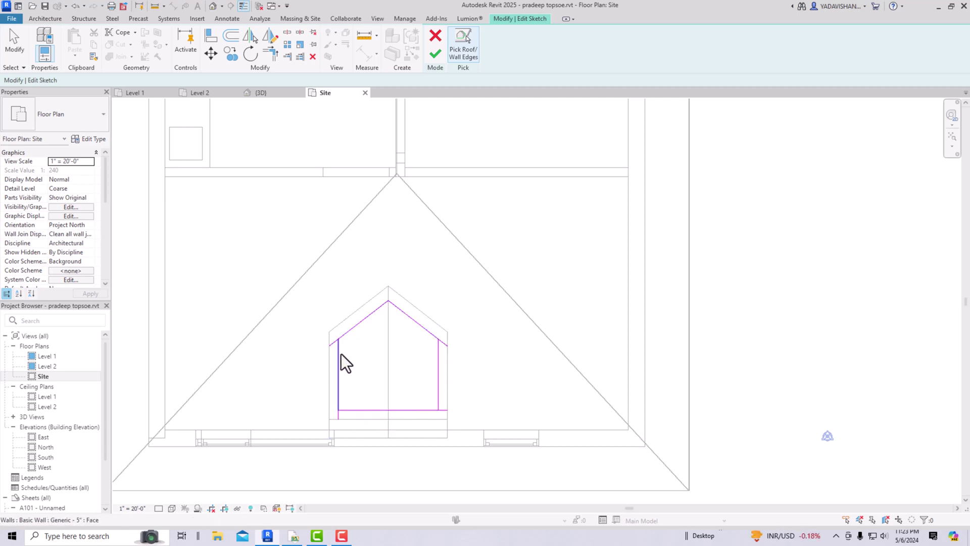
Trim the slope, wall and front lines into a closed loop and finish the dormer opening.
left_click(269, 51)
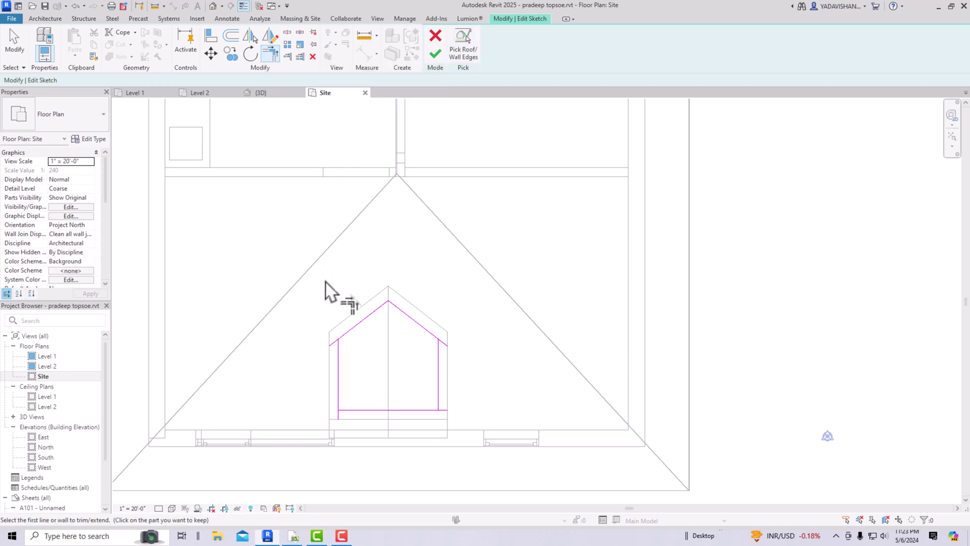
left_click(344, 334)
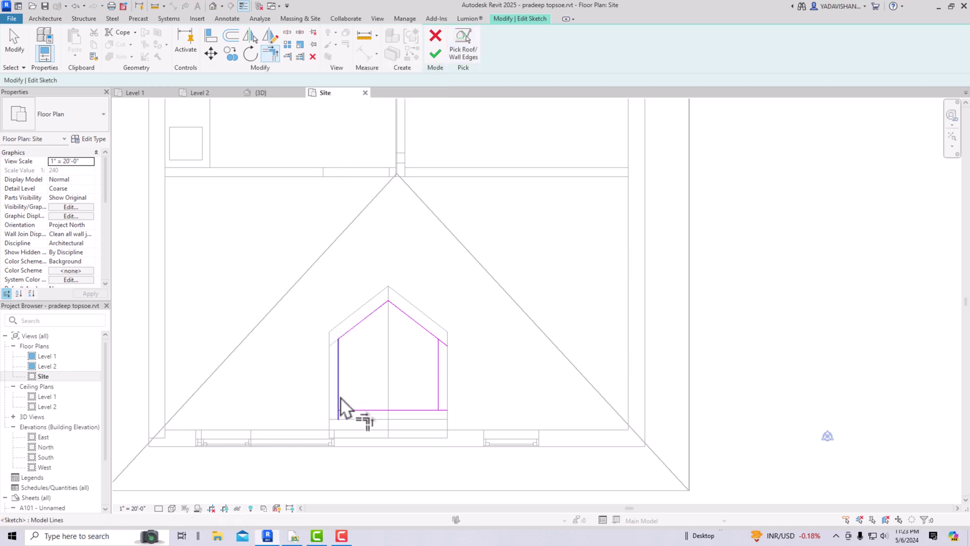
left_click(434, 410)
left_click(438, 352)
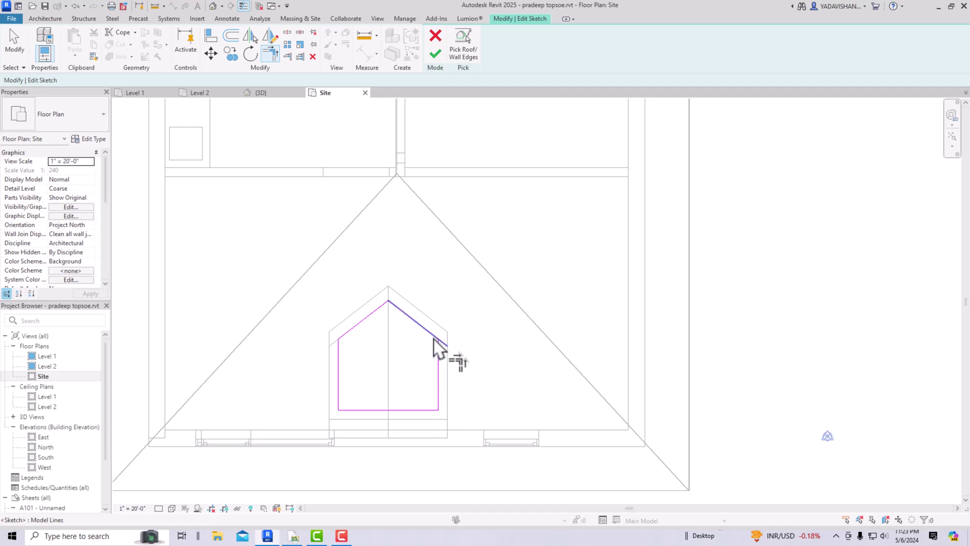
left_click(443, 343)
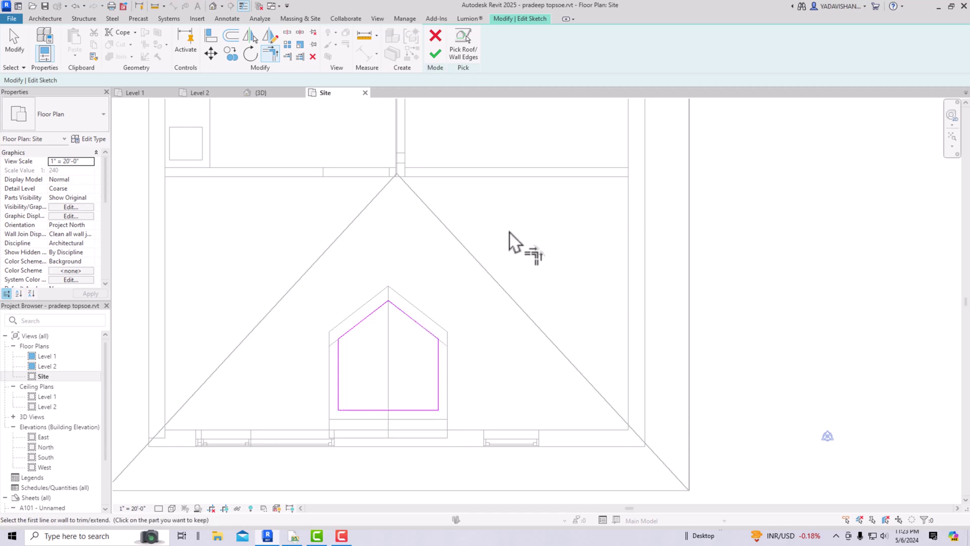
left_click(430, 56)
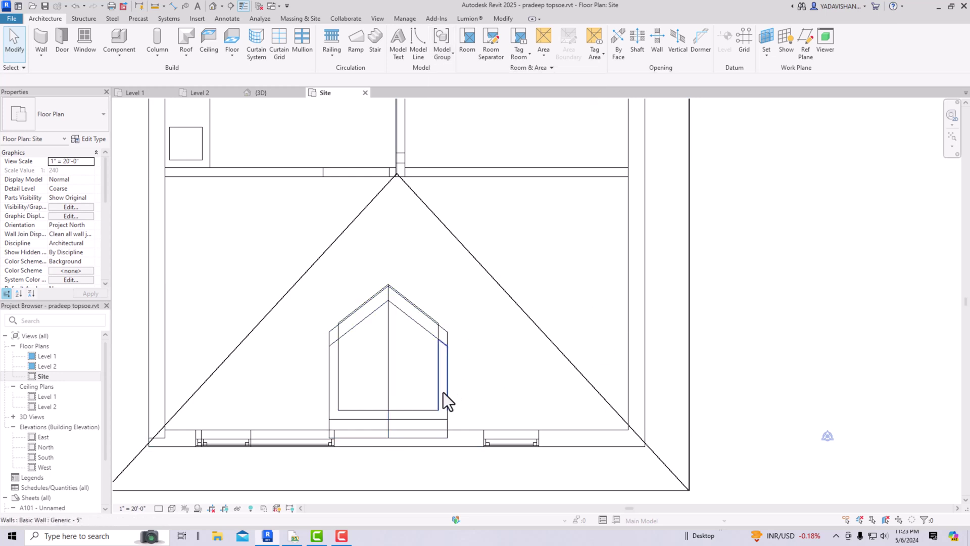
In the 3D view, place a Fixed 24" x 24" window in the dormer's front wall.
left_click(213, 8)
mouse_move(920, 137)
left_mouse_down()
mouse_move(918, 114)
mouse_move(917, 464)
mouse_move(914, 416)
mouse_move(824, 408)
mouse_move(855, 429)
mouse_move(880, 384)
mouse_move(899, 456)
left_mouse_up()
middle_click_drag(899, 456, 911, 502, "shift")
left_click(83, 43)
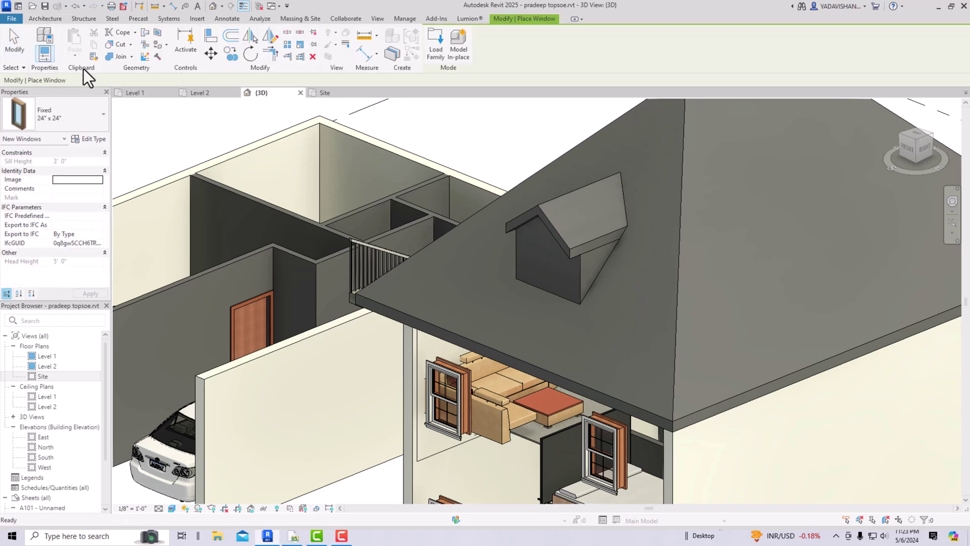
left_click(541, 258)
key("Escape")
key("Escape")
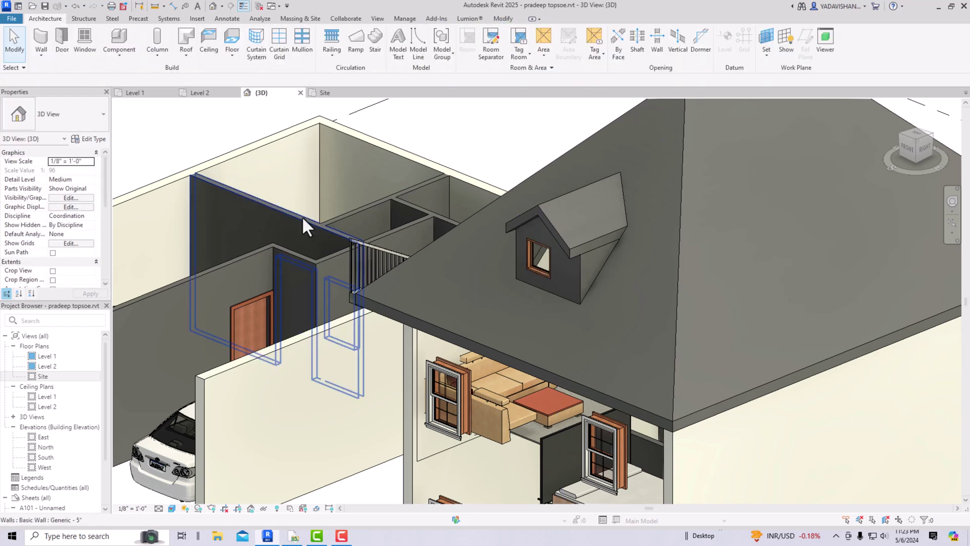